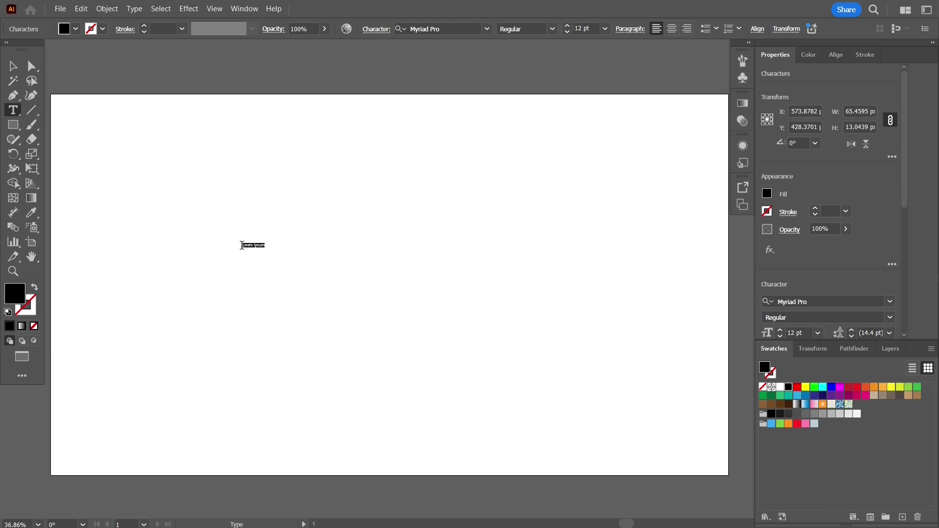
Replace the placeholder text with S2R and set its font size to 72 pt
key(BackSpace)
key(Escape)
click(605, 29)
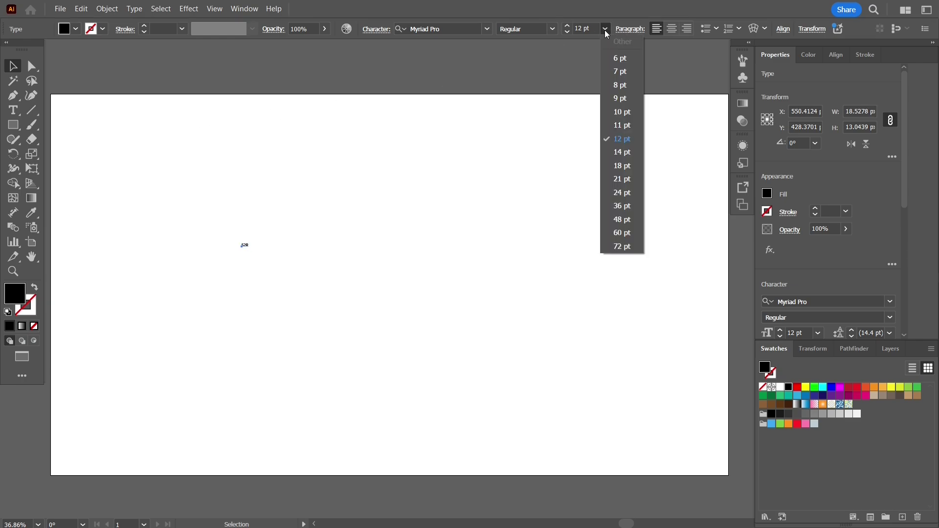
click(619, 240)
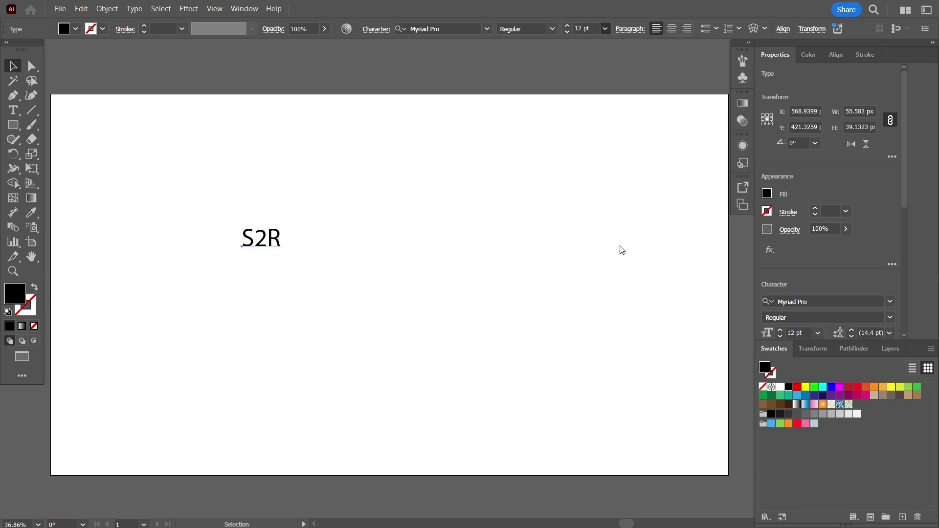
Center the S2R text horizontally and vertically on the artboard and scale it up proportionally from its center to about 507 pt
click(837, 57)
click(788, 88)
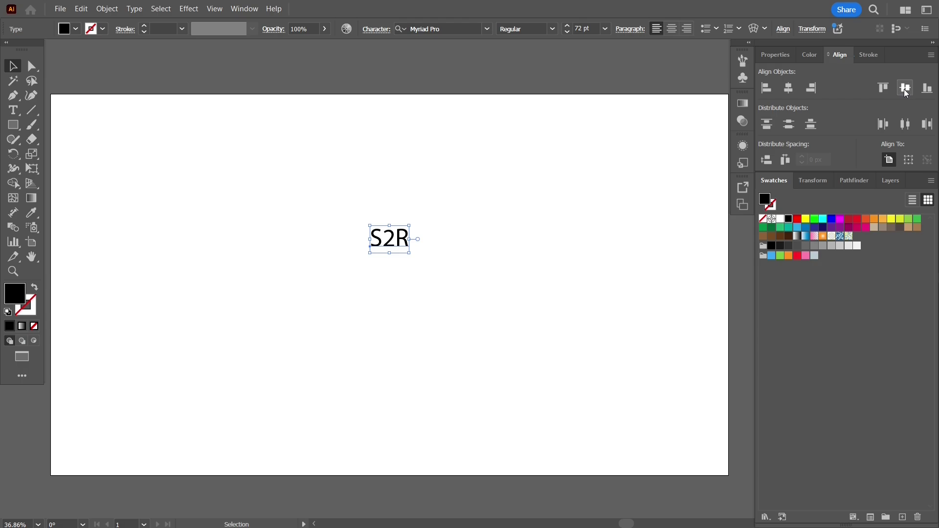
click(905, 88)
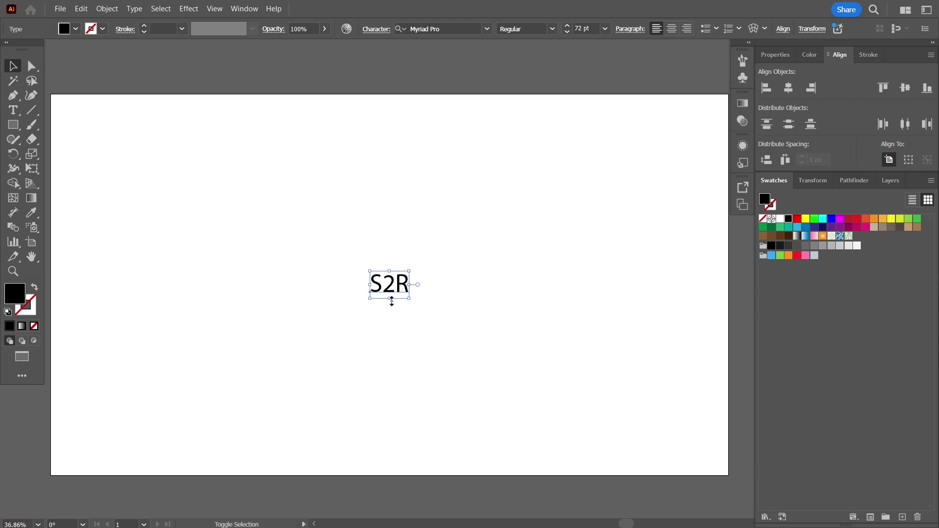
drag(390, 299, 381, 382)
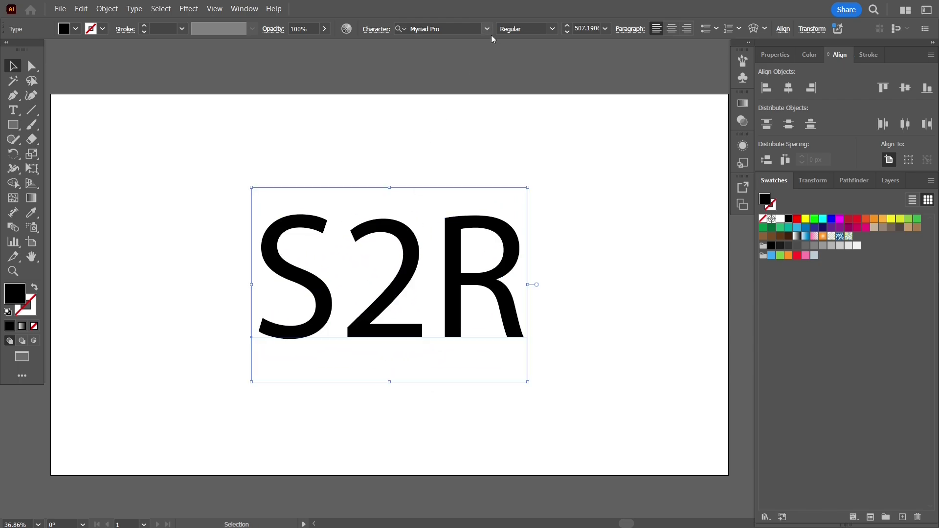
Change the S2R text's font to Helvetica Bold
click(487, 29)
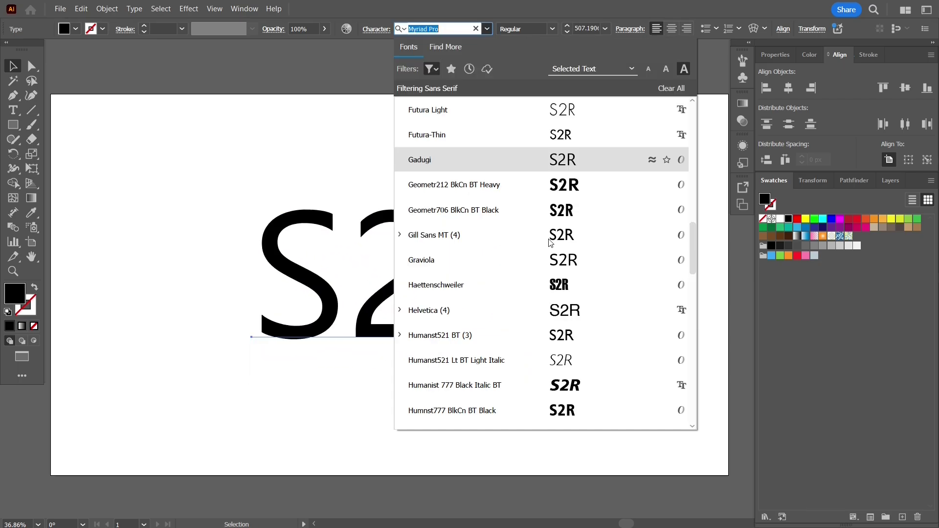
click(579, 319)
click(553, 30)
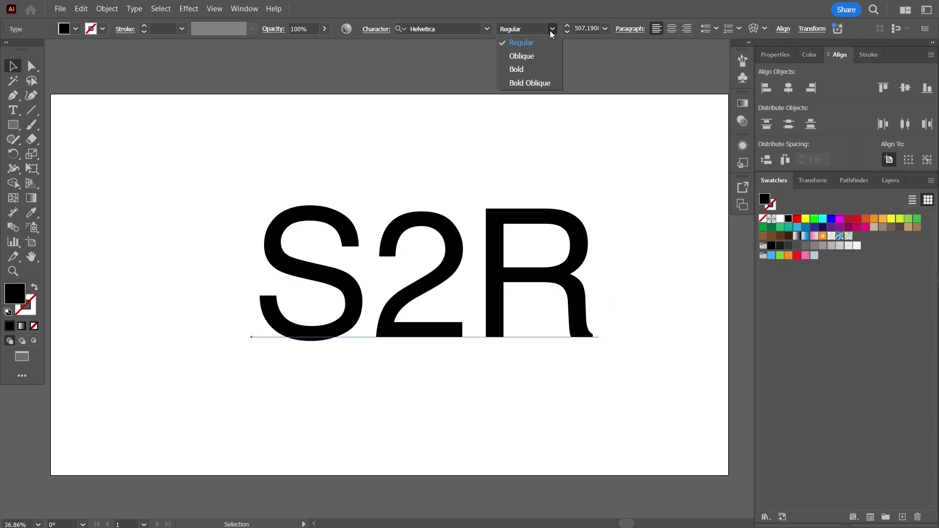
click(539, 73)
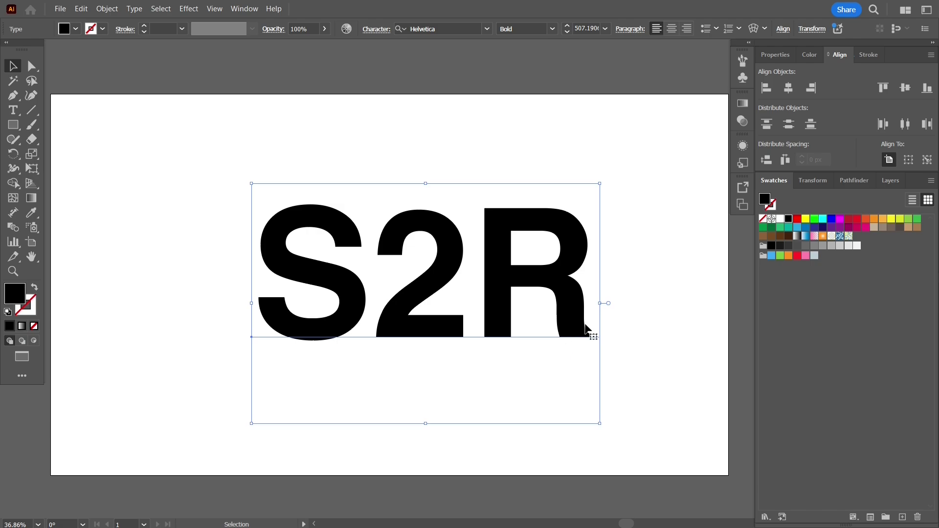
Recenter the S2R text on the artboard in both directions and enlarge it from its center to about 562 pt
click(789, 88)
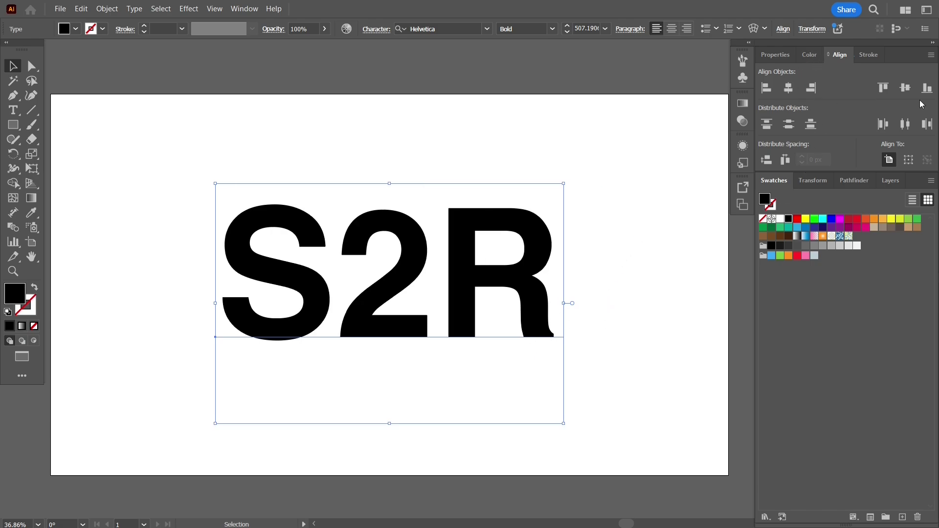
click(905, 88)
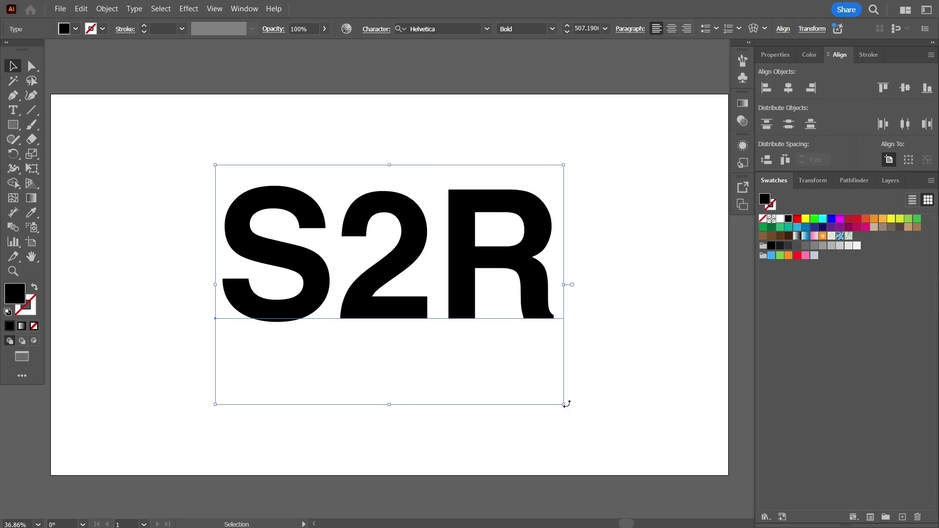
drag(565, 406, 584, 419)
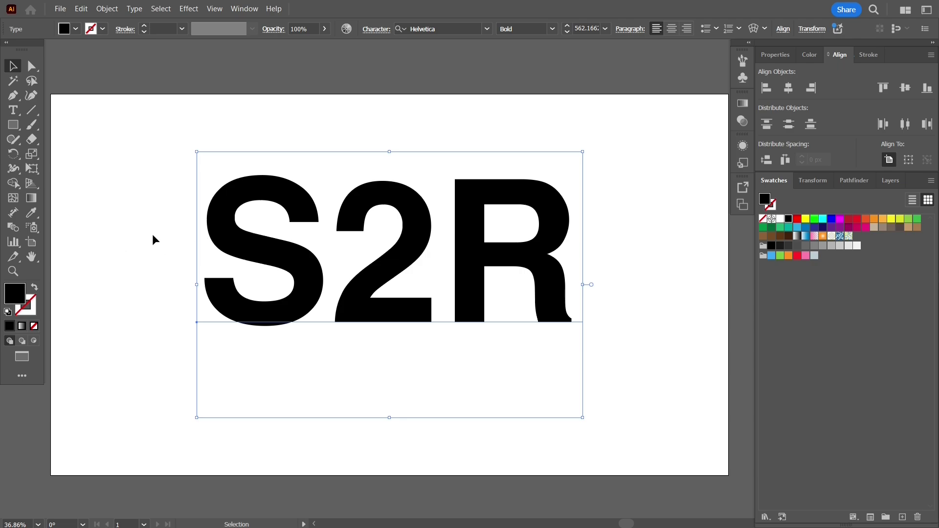
Create a large area text frame filled with placeholder text on the empty canvas just left of the artboard
scroll(151, 234, down, 2)
drag(153, 234, 271, 242)
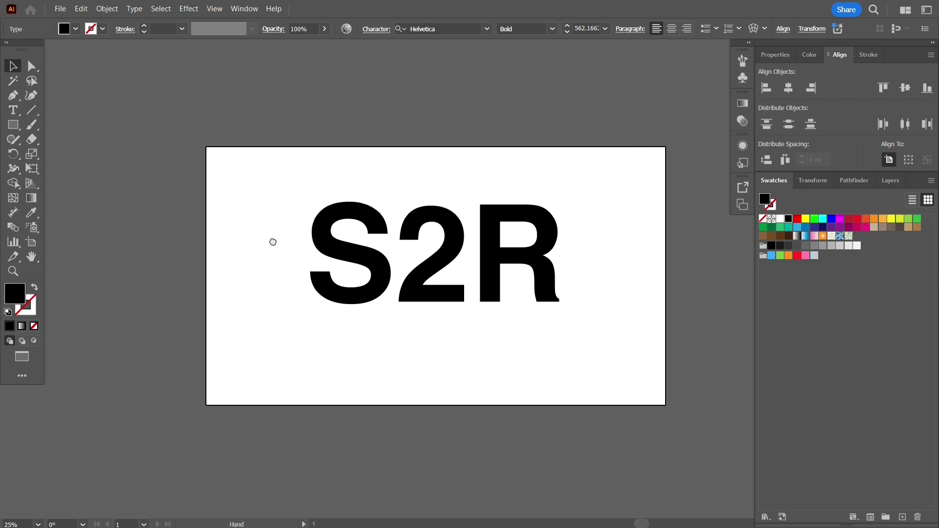
click(13, 111)
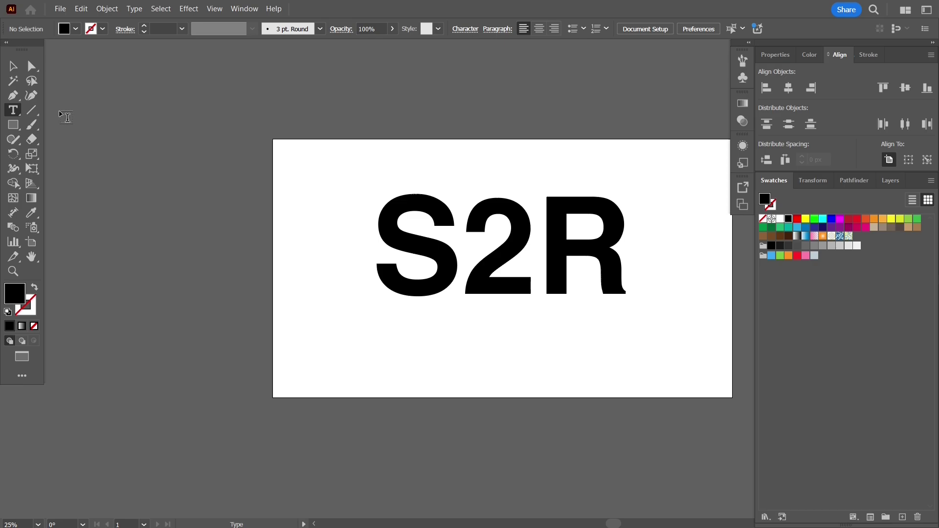
drag(60, 112, 272, 408)
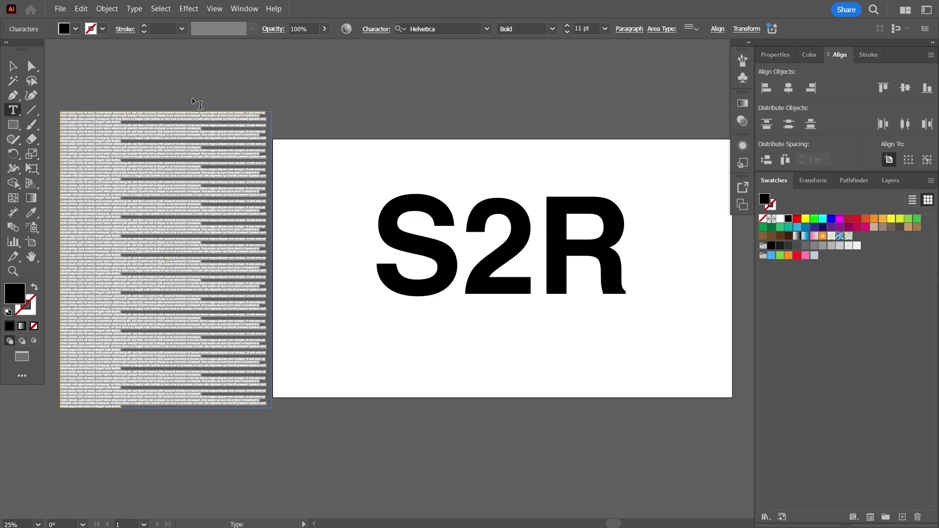
key(Escape)
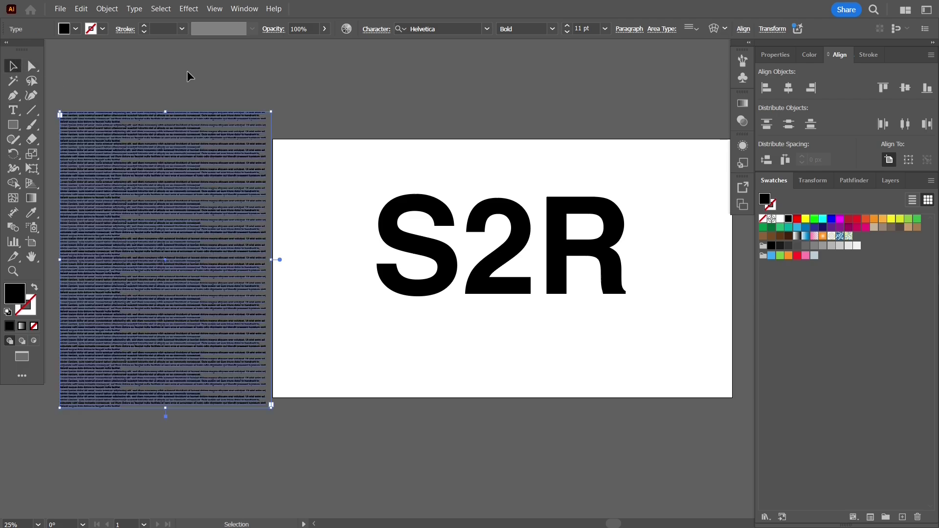
click(196, 75)
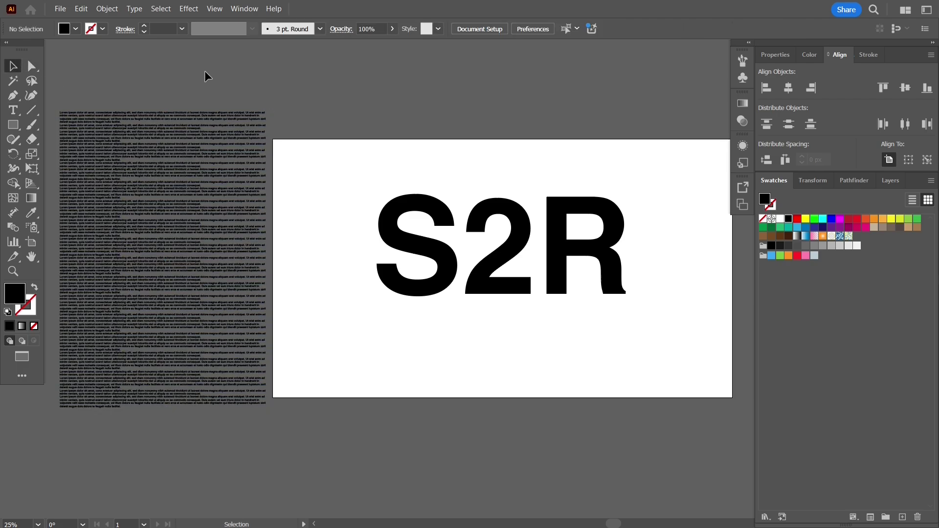
Convert the S2R text to outlines
click(412, 211)
drag(505, 118, 403, 98)
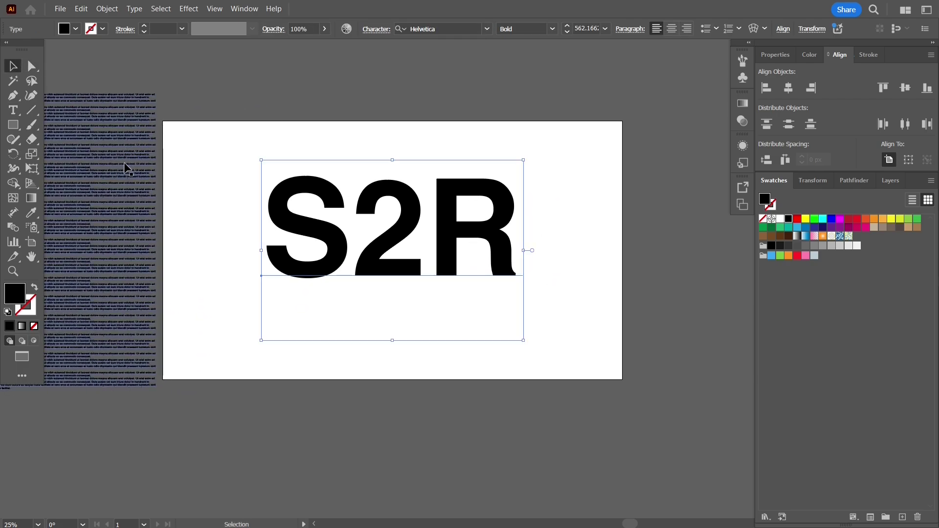
scroll(377, 180, up, 1)
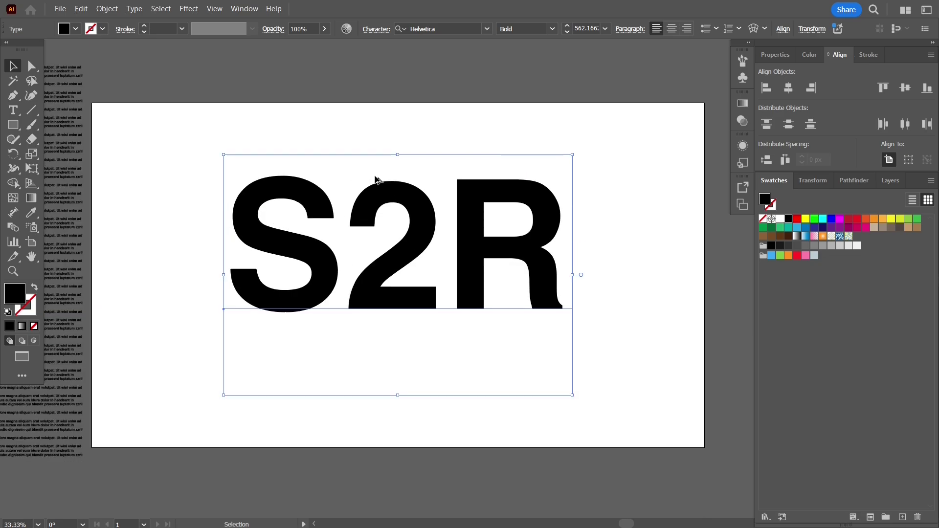
right_click(289, 193)
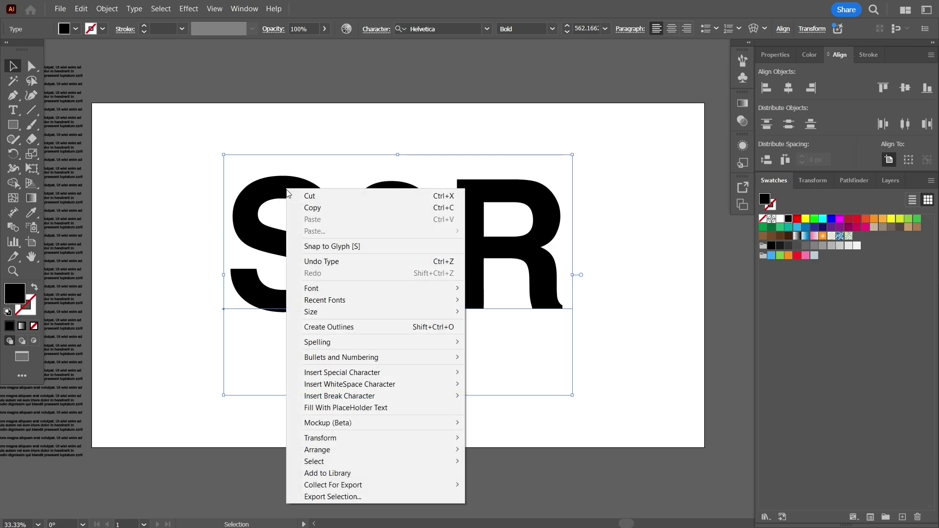
click(367, 330)
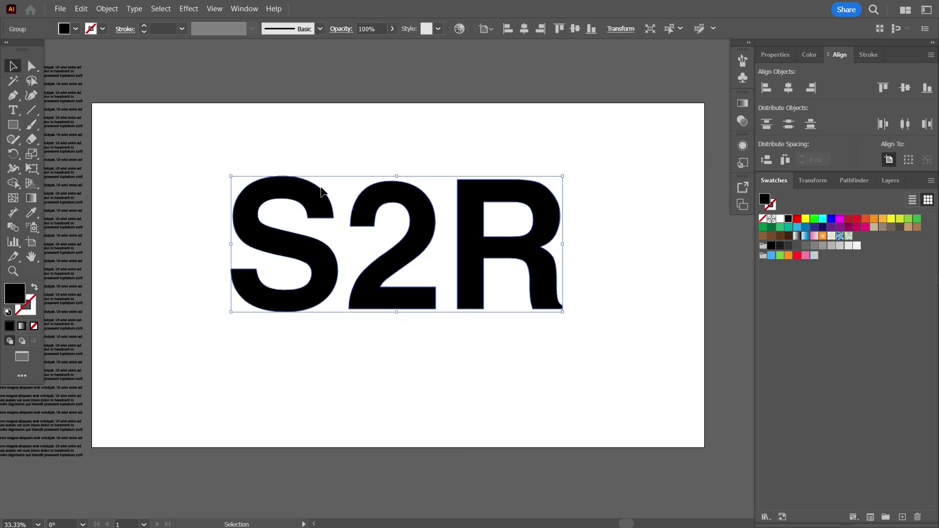
Release the compound paths of the outlined S2R letters and ungroup them into separate shapes
click(106, 10)
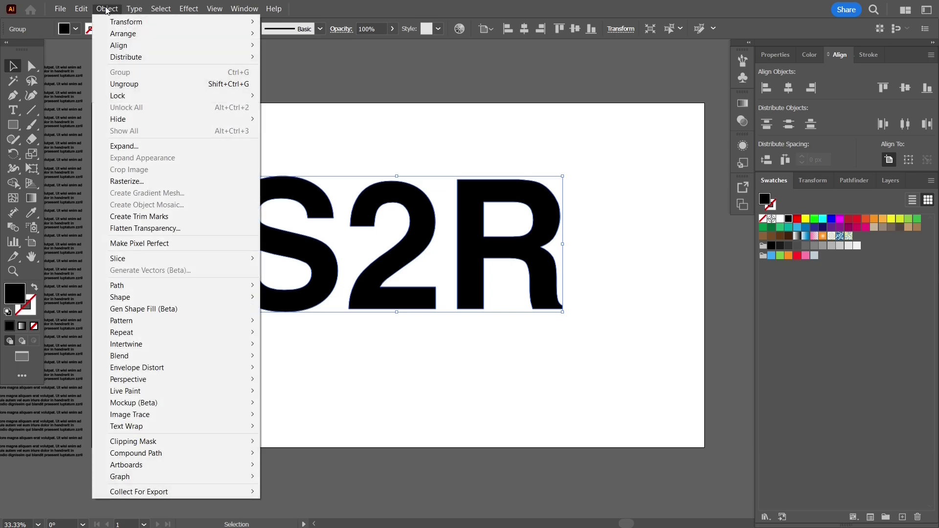
mouse_move(233, 453)
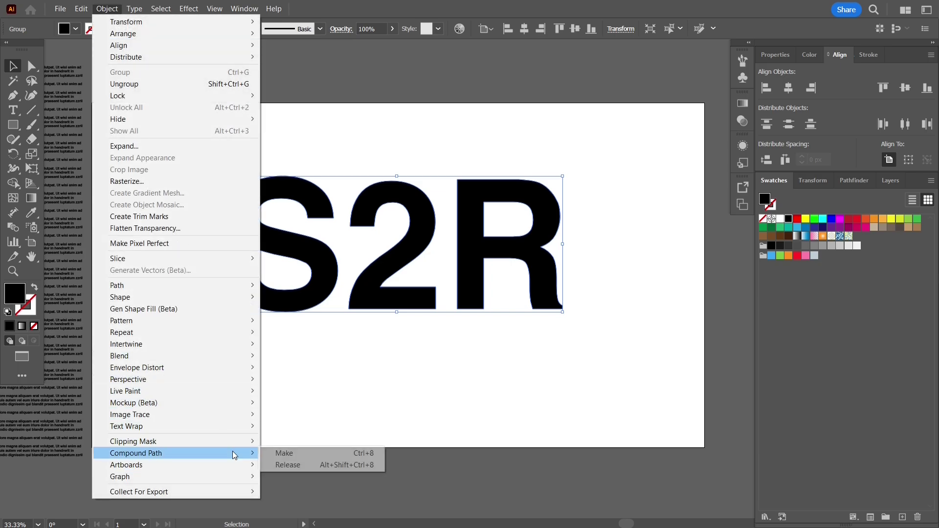
click(318, 465)
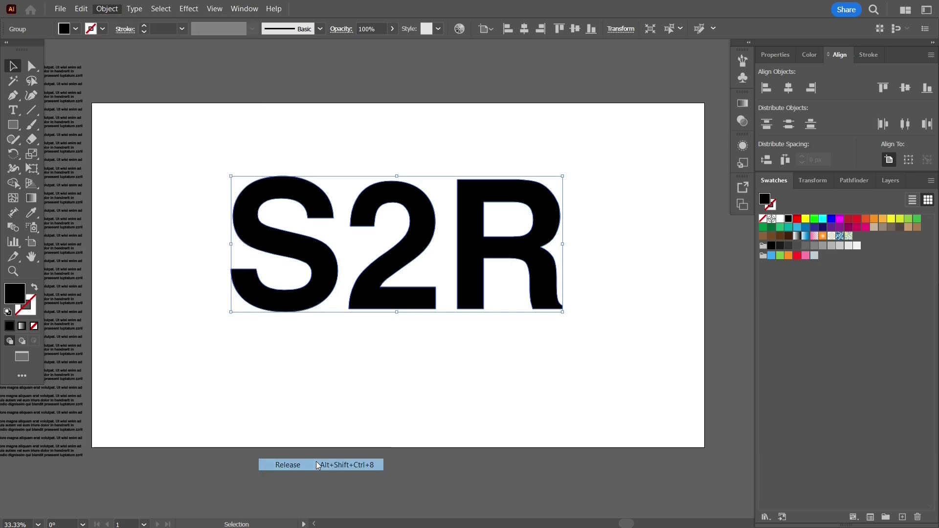
right_click(273, 191)
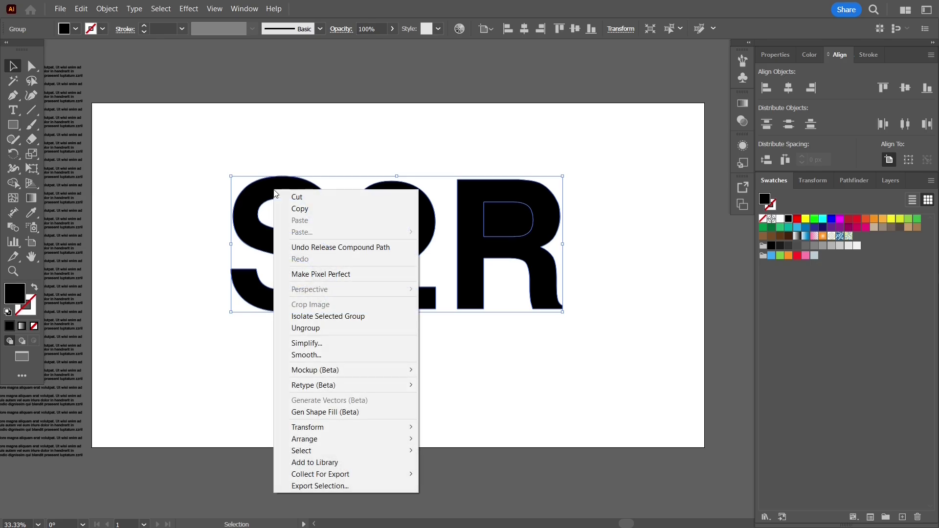
click(324, 328)
click(308, 380)
Fill the inner counter shape of the letter R with white
click(315, 259)
click(411, 199)
click(494, 219)
click(505, 220)
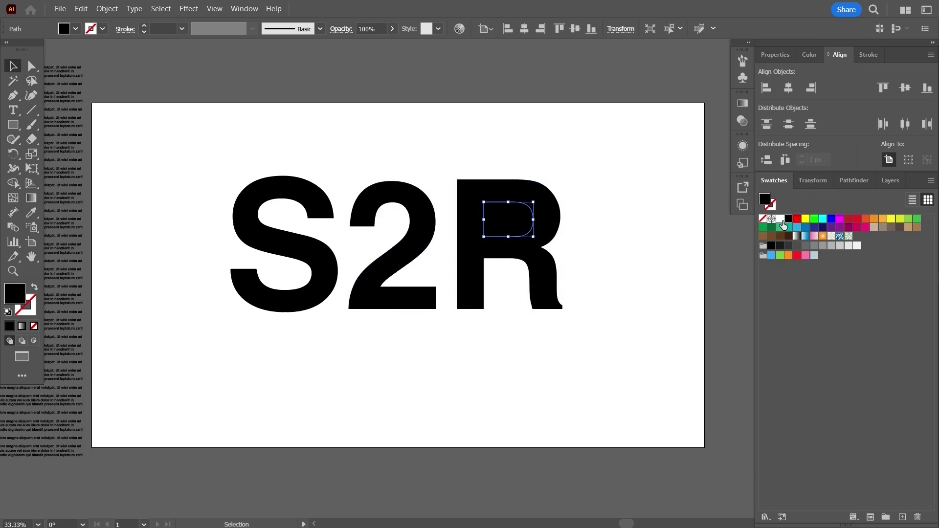
click(780, 219)
click(562, 356)
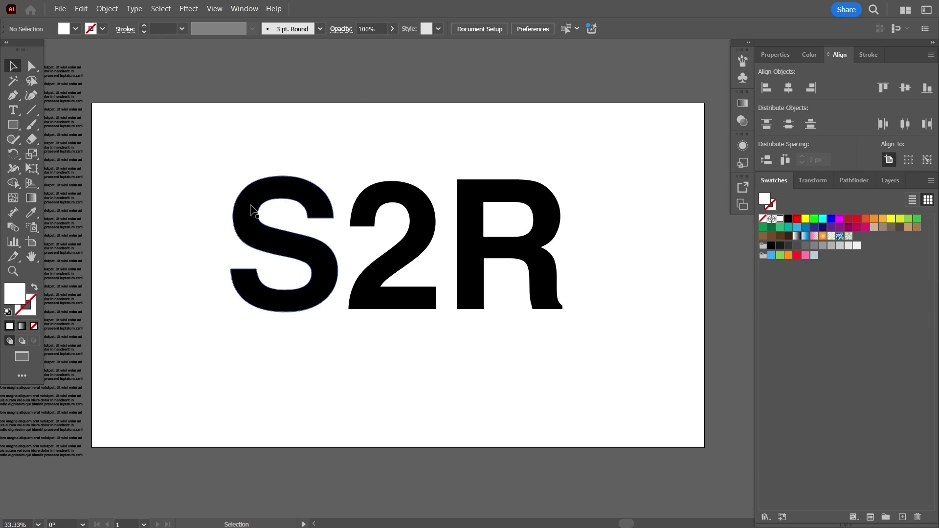
Enter the placeholder text frame beside the artboard, leave it, and turn the letter S path into an area text shape filled with text
click(66, 88)
click(13, 110)
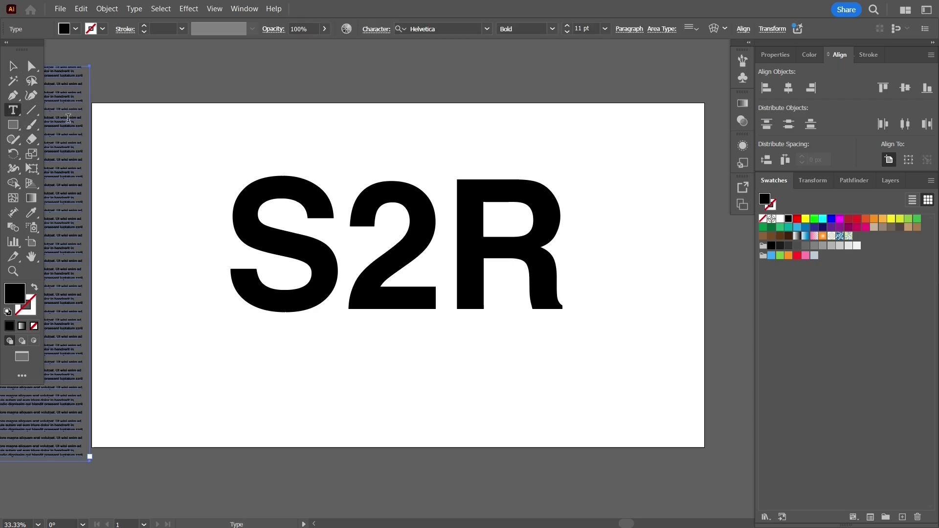
click(72, 120)
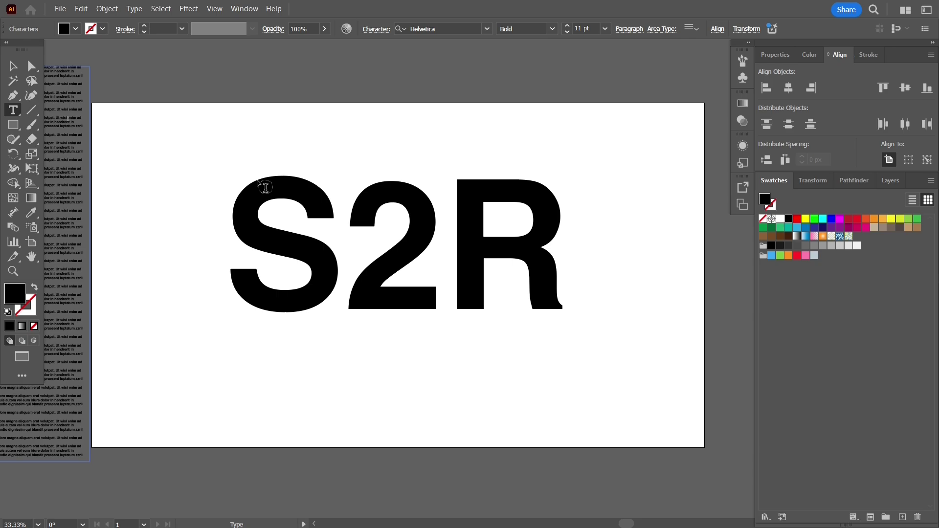
click(289, 164)
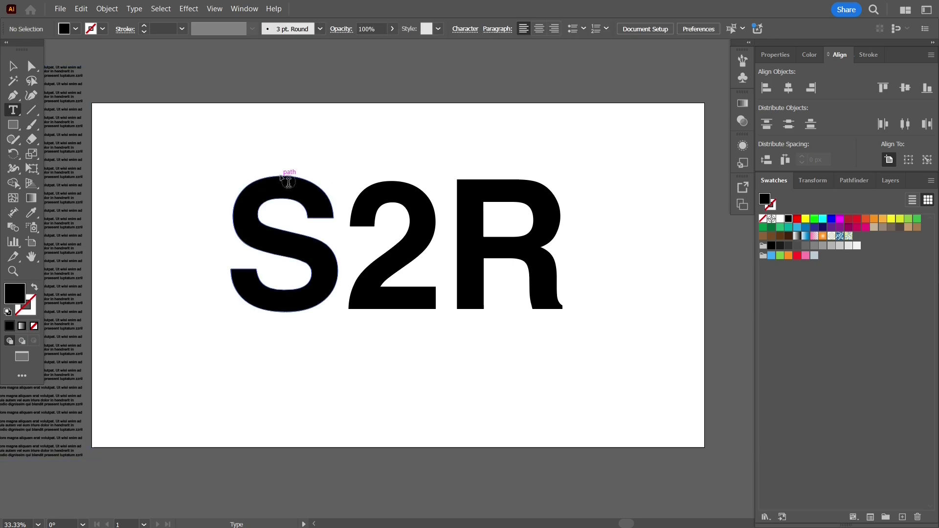
click(283, 177)
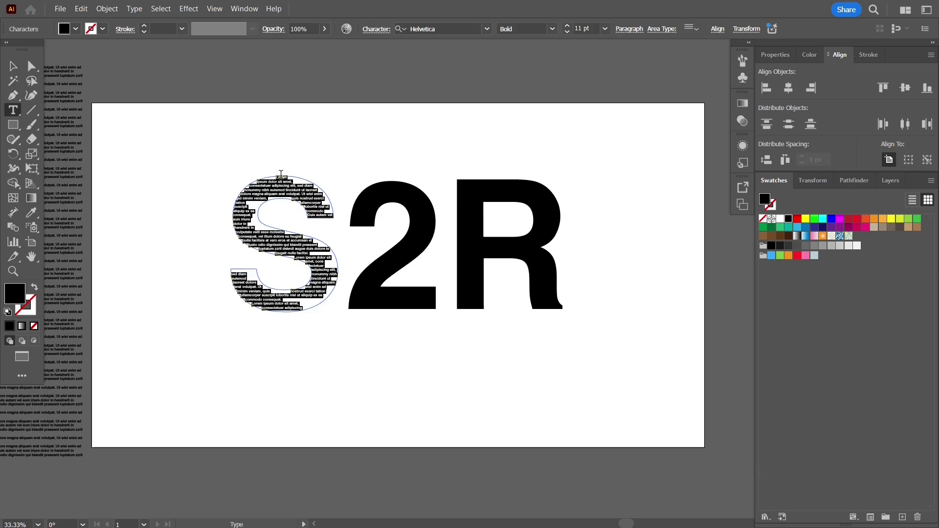
Turn the 2 and R outlines into area text shapes filled with placeholder text
click(387, 181)
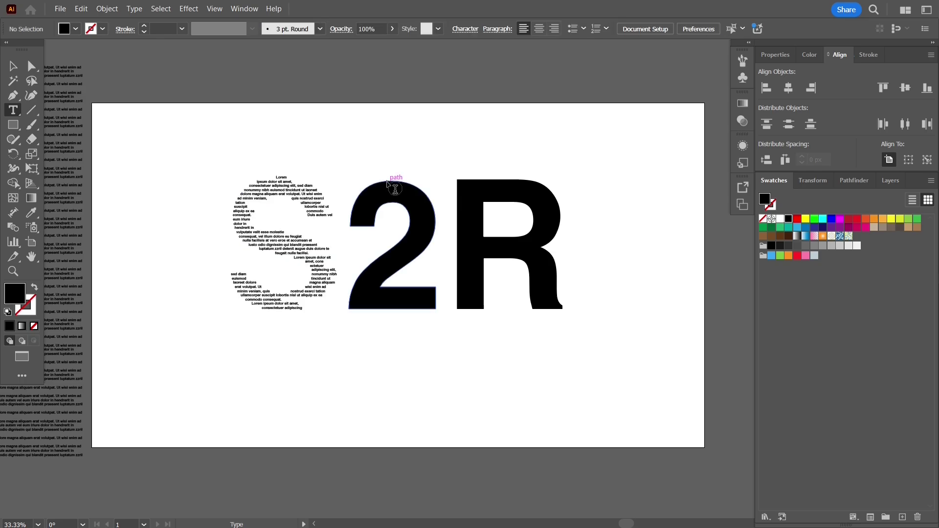
click(487, 157)
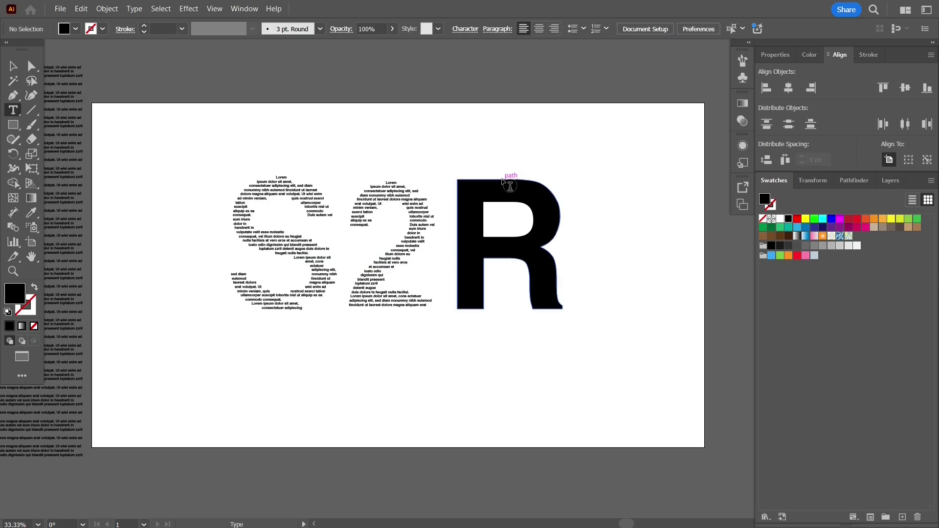
click(509, 184)
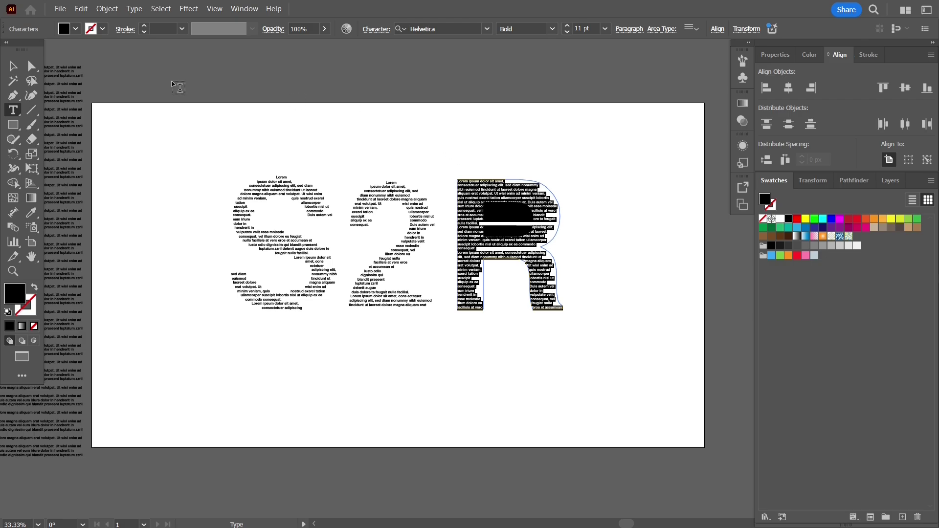
Justify all lines of the text inside the letter S shape
click(12, 68)
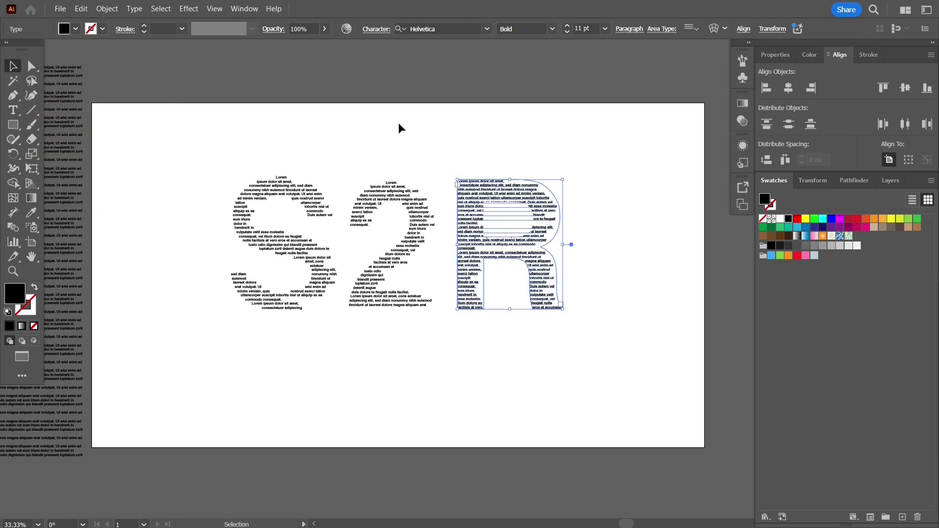
click(234, 196)
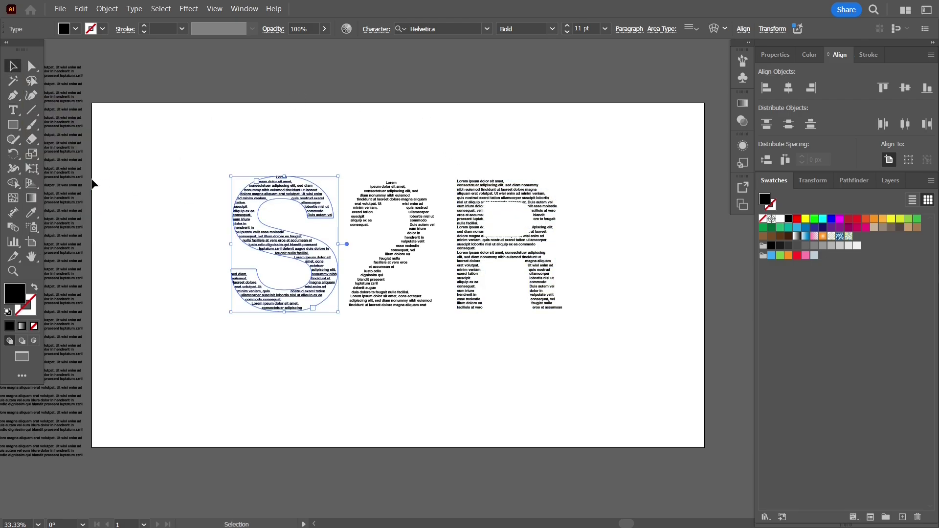
scroll(325, 190, up, 1)
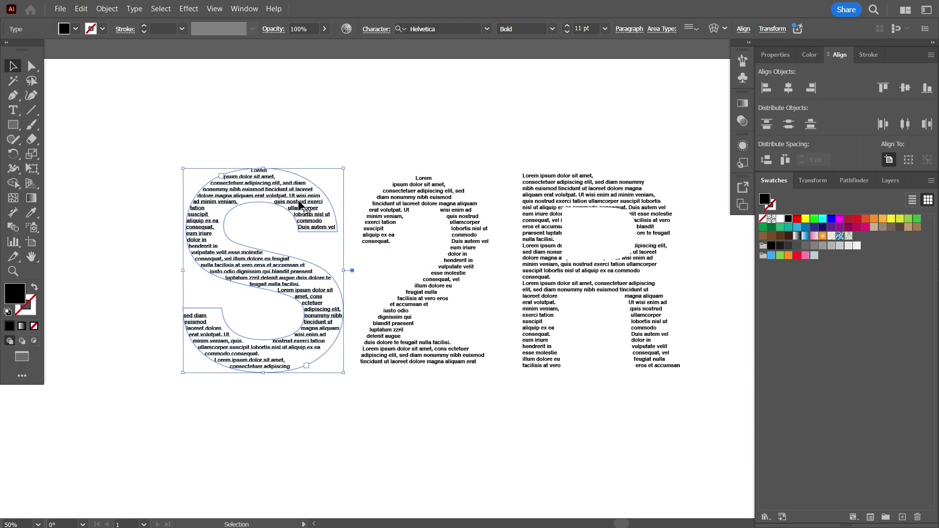
click(776, 55)
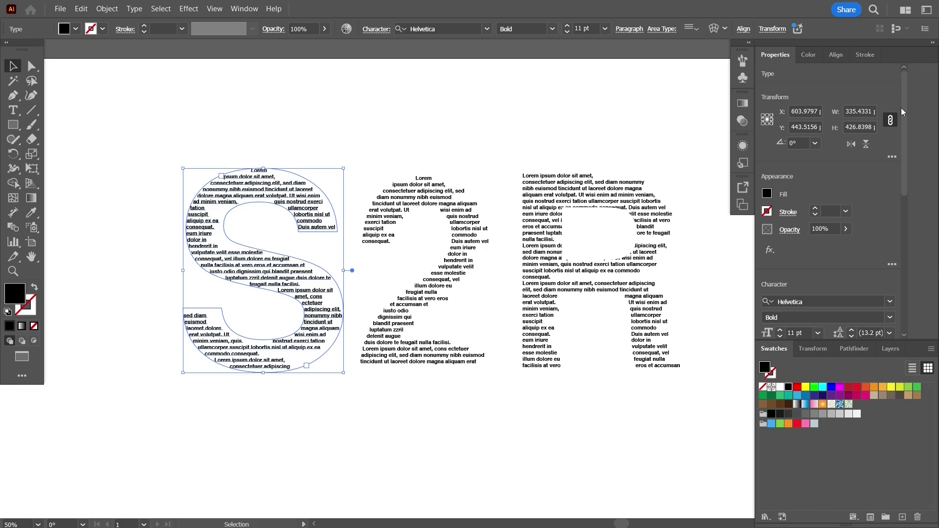
drag(904, 125, 908, 219)
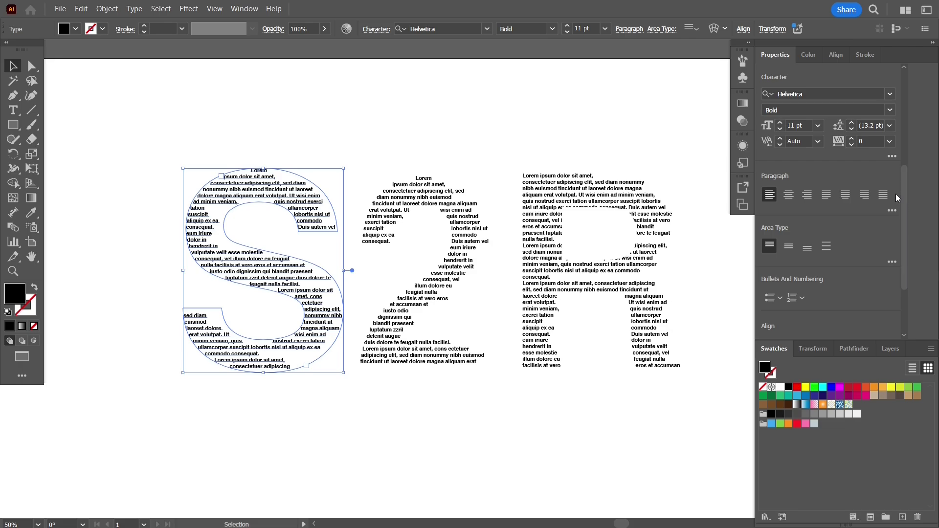
click(884, 195)
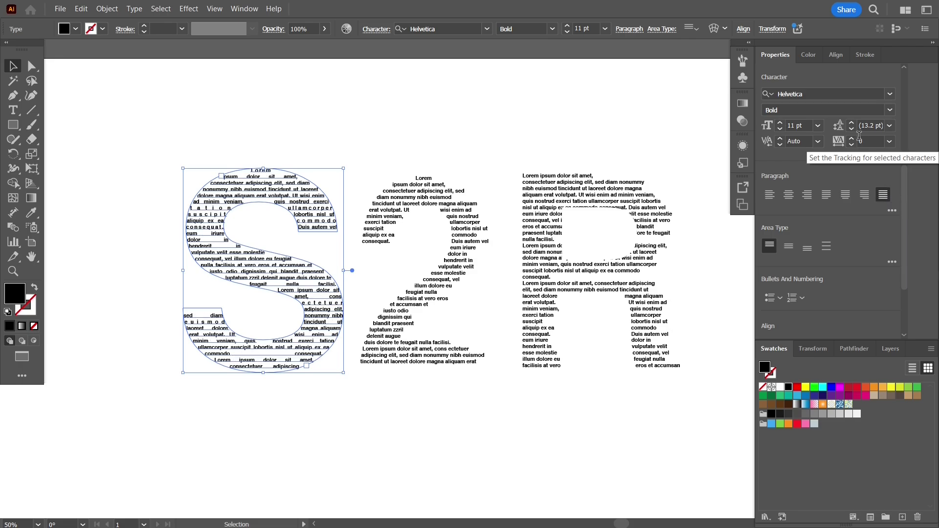
Adjust the letter S text to an 11 pt font size and 14 pt leading
click(780, 129)
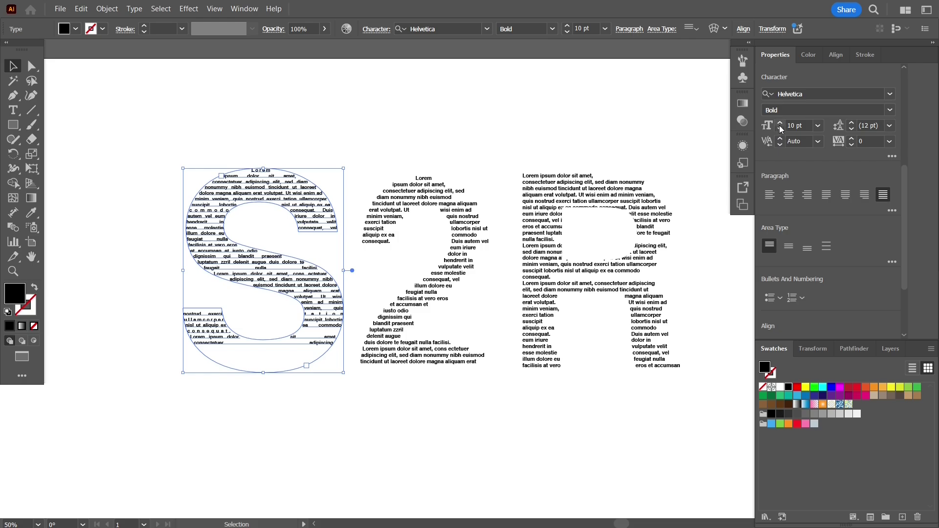
click(779, 122)
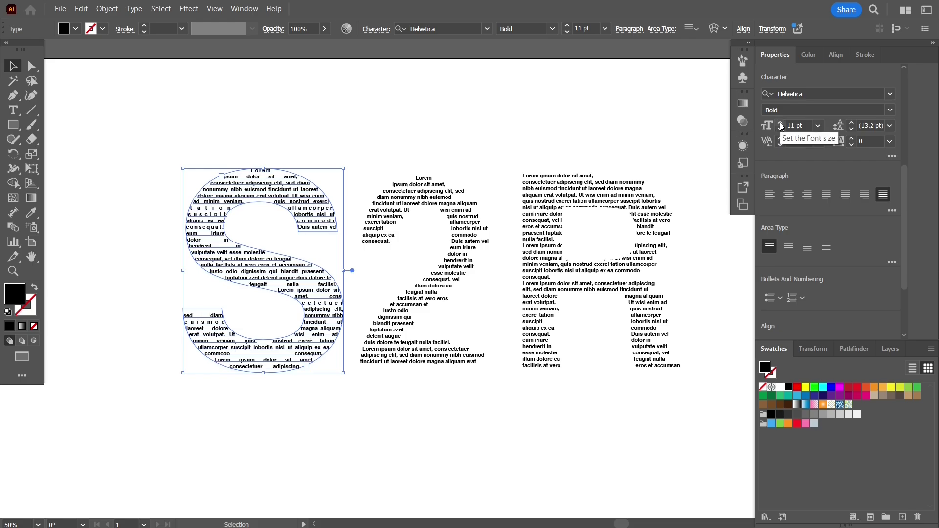
click(852, 129)
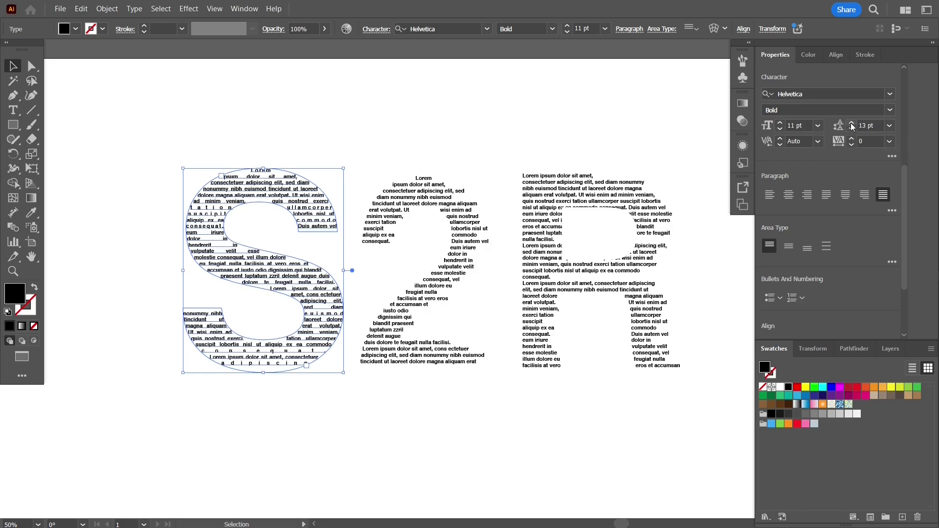
click(851, 129)
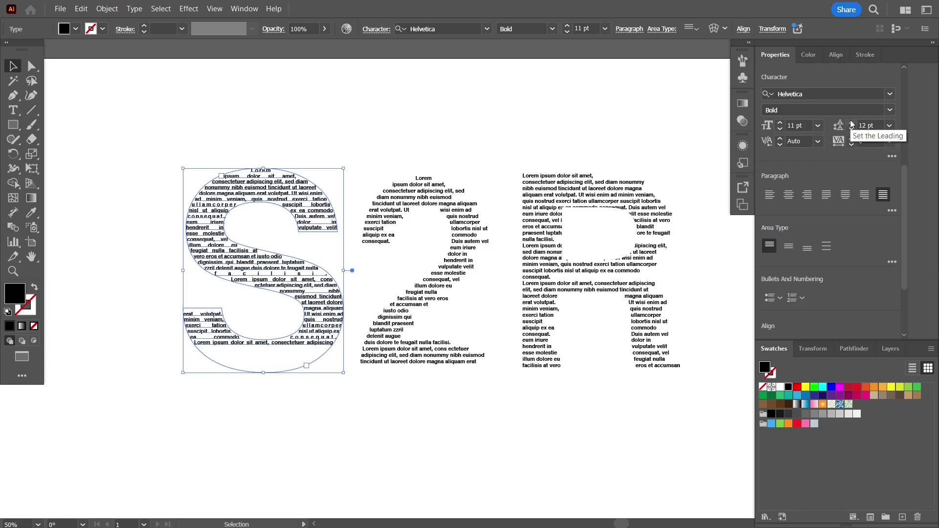
click(853, 123)
click(852, 123)
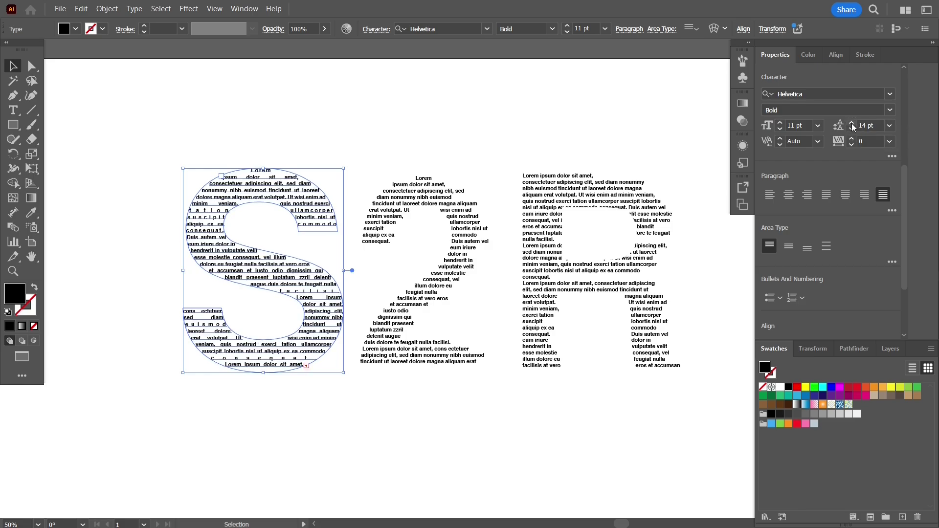
click(852, 123)
click(852, 123)
click(852, 123)
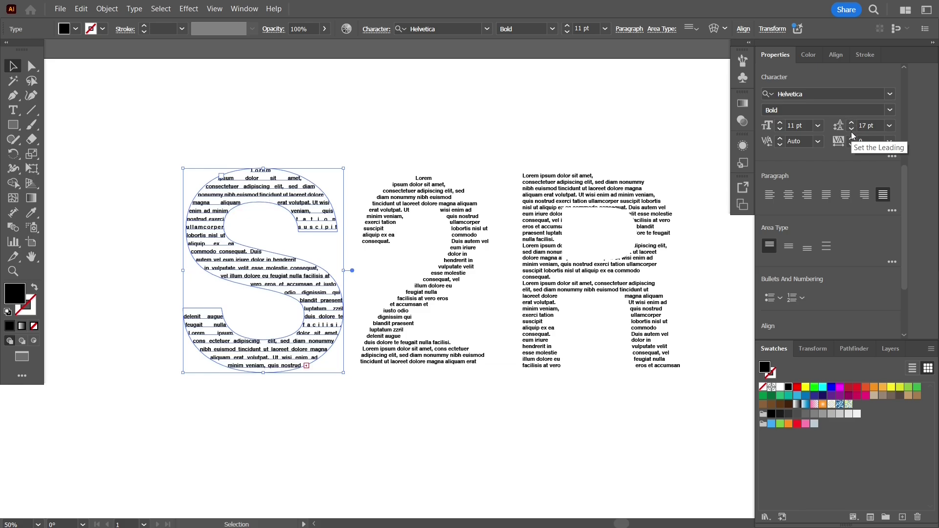
click(851, 129)
click(851, 129)
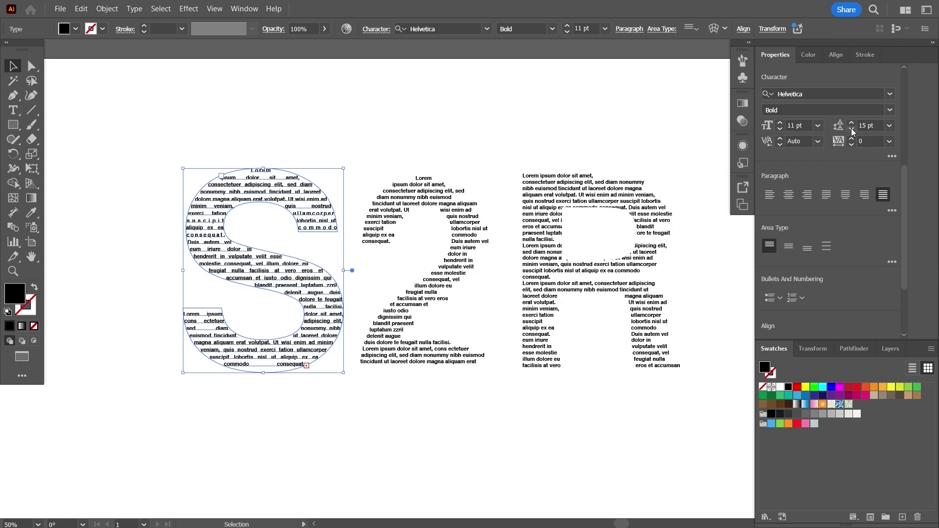
click(851, 129)
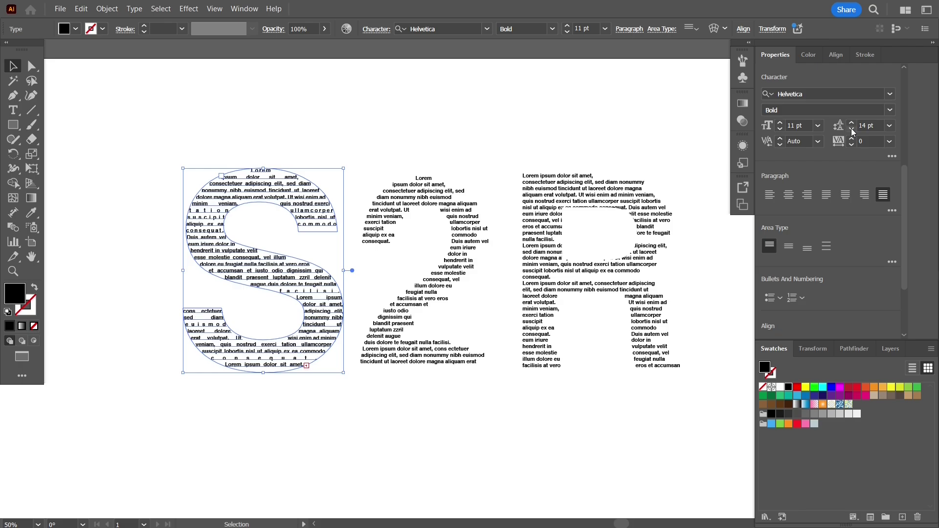
click(851, 129)
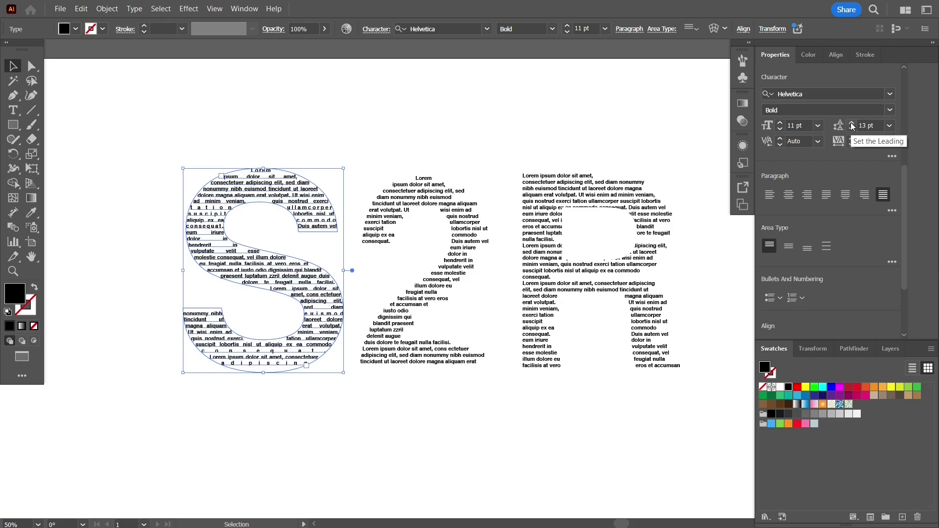
click(852, 122)
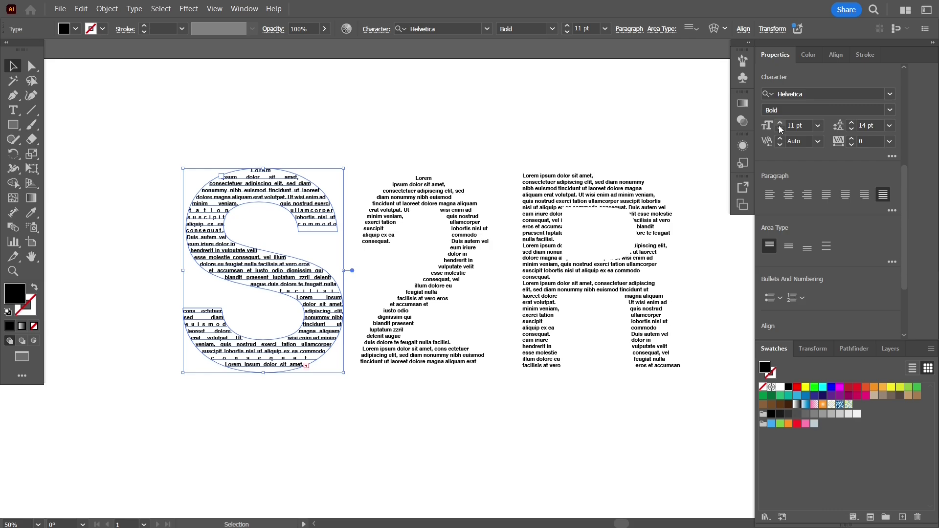
Try 13 pt leading on the text inside the letter S
click(548, 131)
click(315, 199)
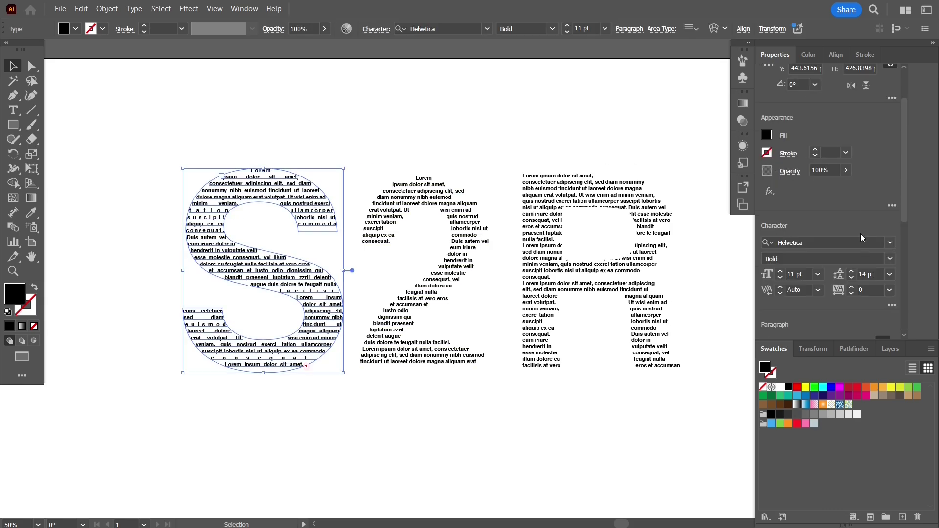
click(852, 272)
click(852, 280)
click(852, 280)
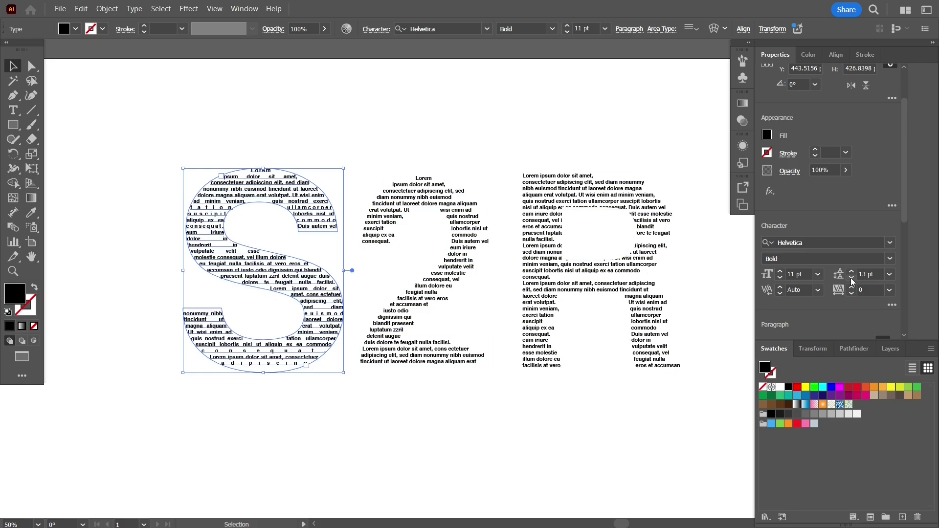
click(483, 149)
click(310, 188)
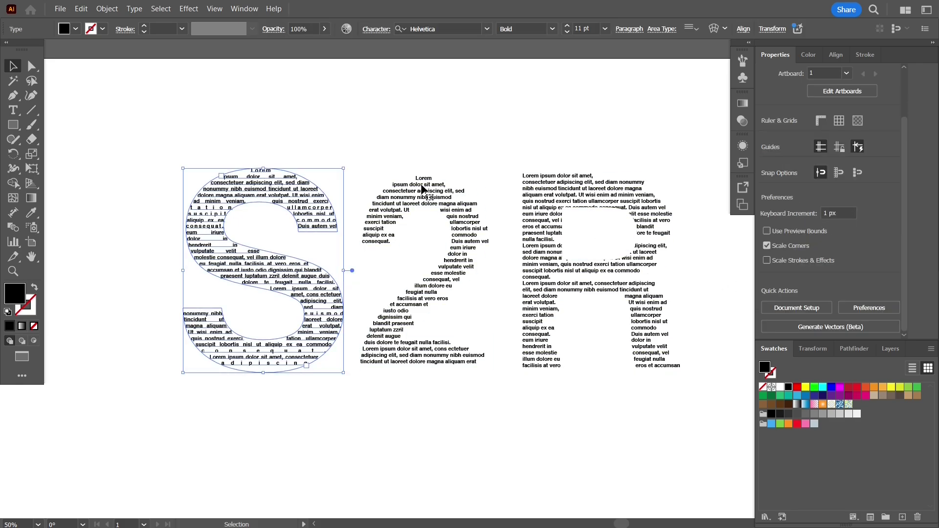
click(597, 104)
Set the leading of the text inside the 2 shape to 14 pt and justify all its lines
click(429, 196)
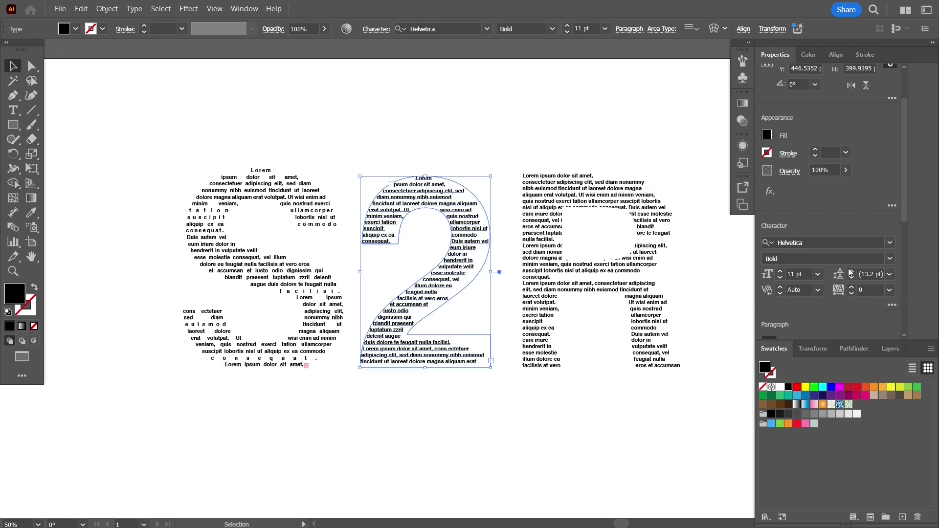
click(853, 272)
scroll(876, 262, down, 1)
scroll(848, 196, down, 5)
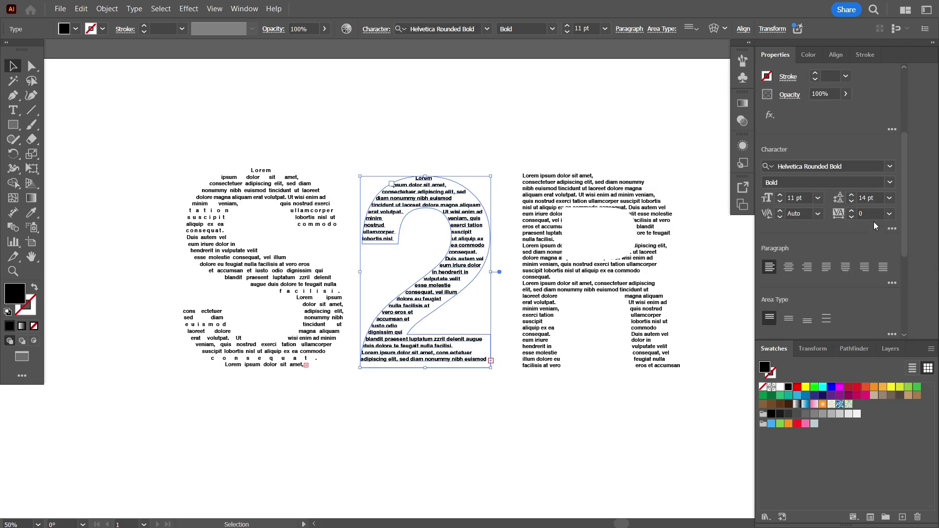
click(885, 267)
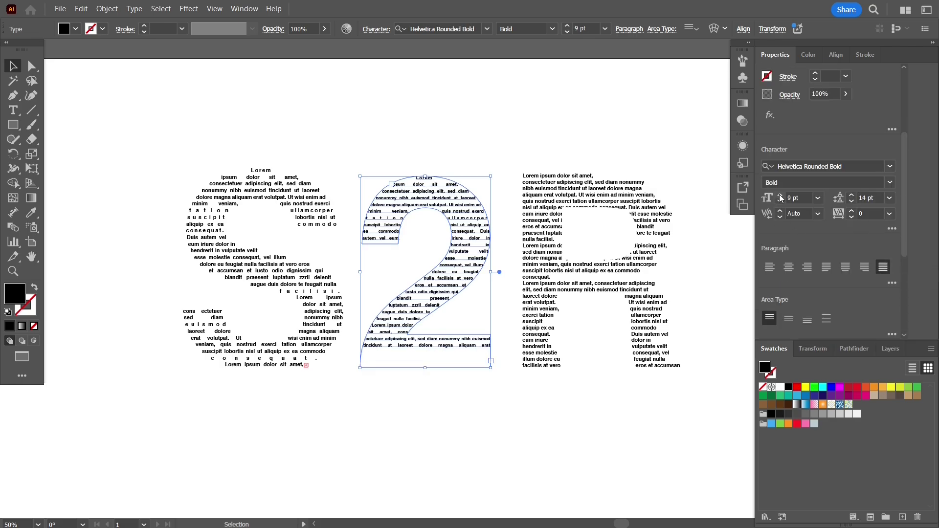
Set the text inside the letter R to 14 pt leading and justify all its lines
click(626, 182)
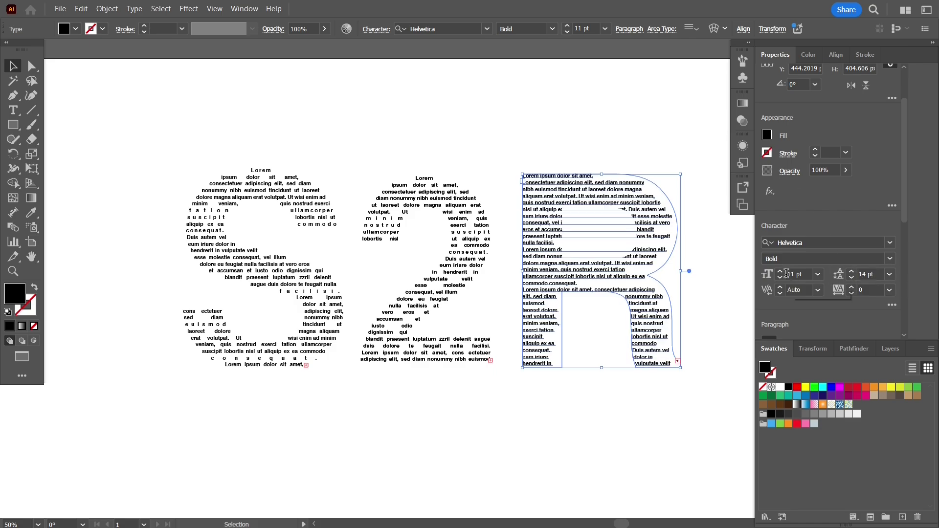
scroll(904, 179, down, 3)
click(876, 218)
click(637, 103)
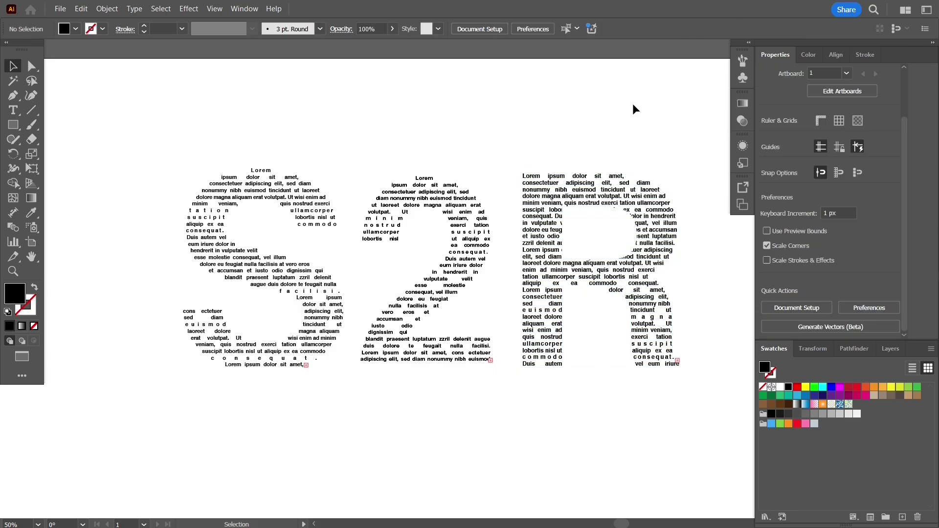
click(309, 188)
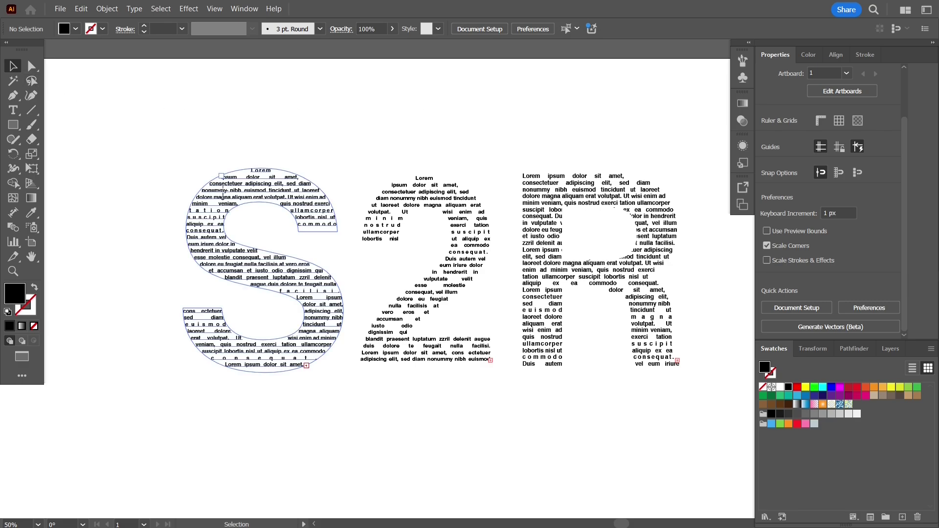
click(577, 141)
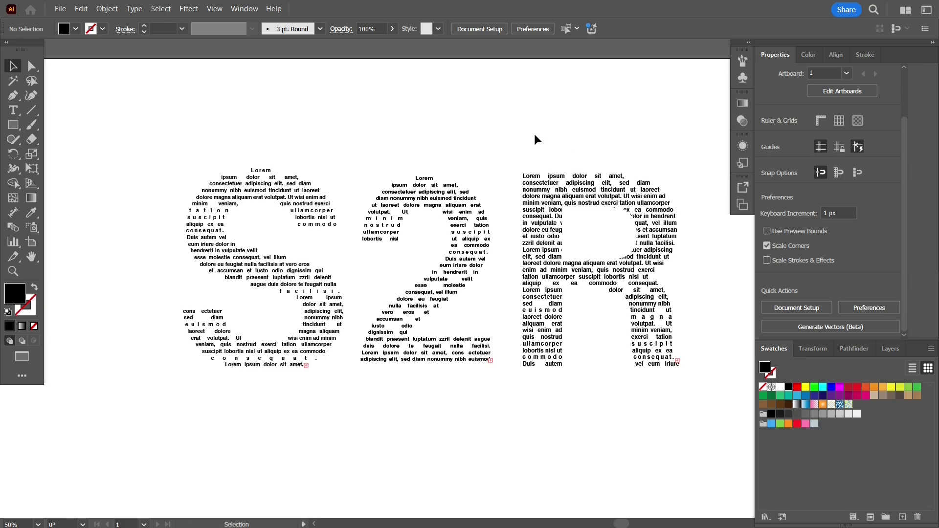
Fill all the S2R text shapes with the magenta-pink swatch
drag(155, 145, 707, 409)
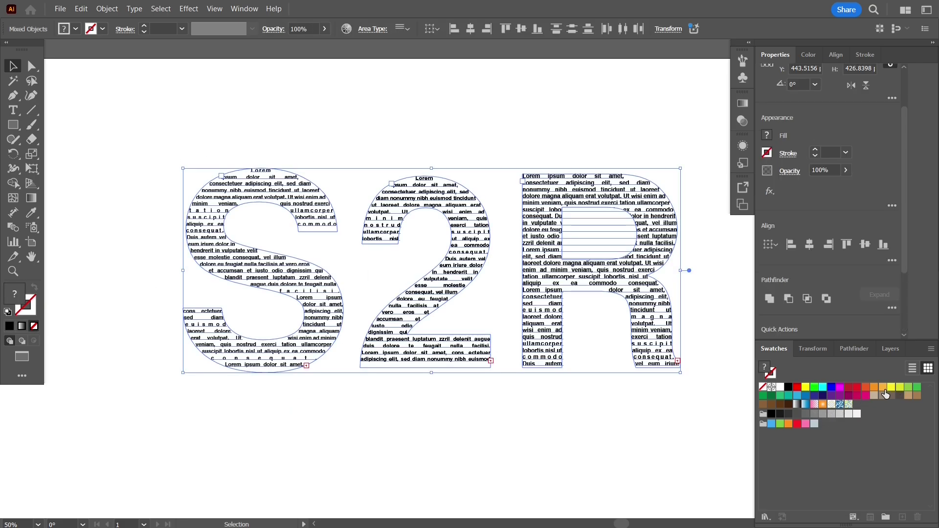
click(865, 396)
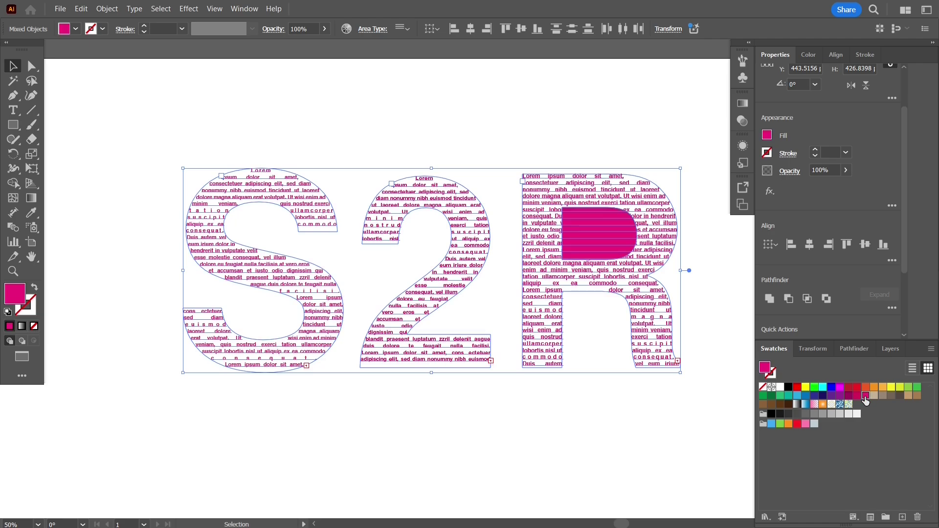
click(561, 427)
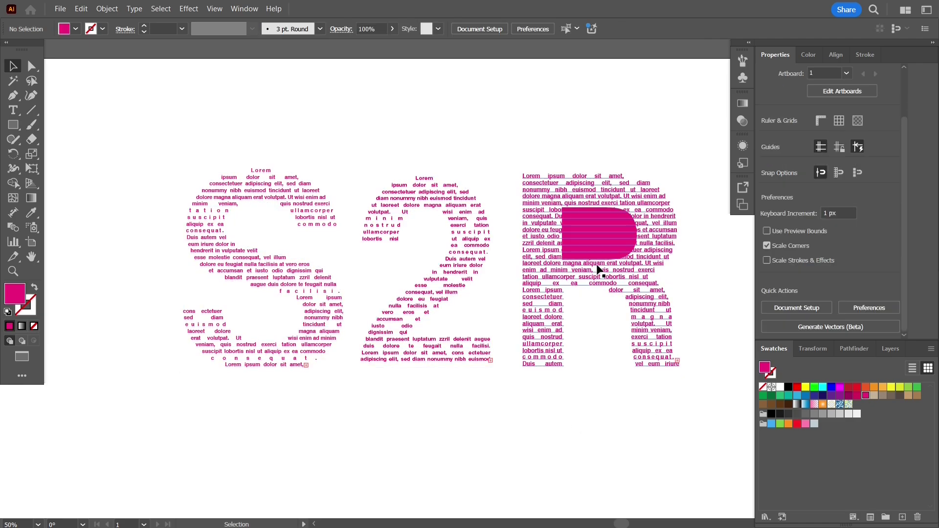
Fill the inner counter shape of the R with white again
click(602, 242)
click(780, 388)
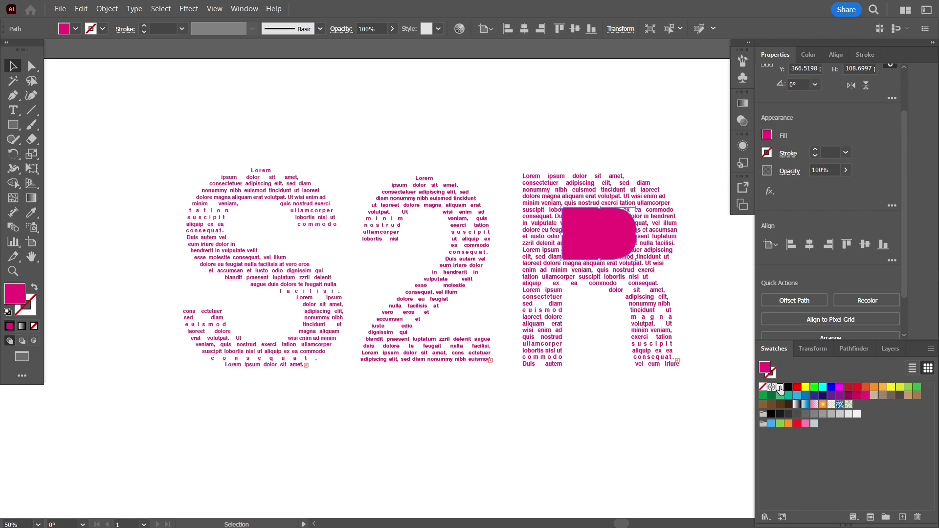
click(589, 436)
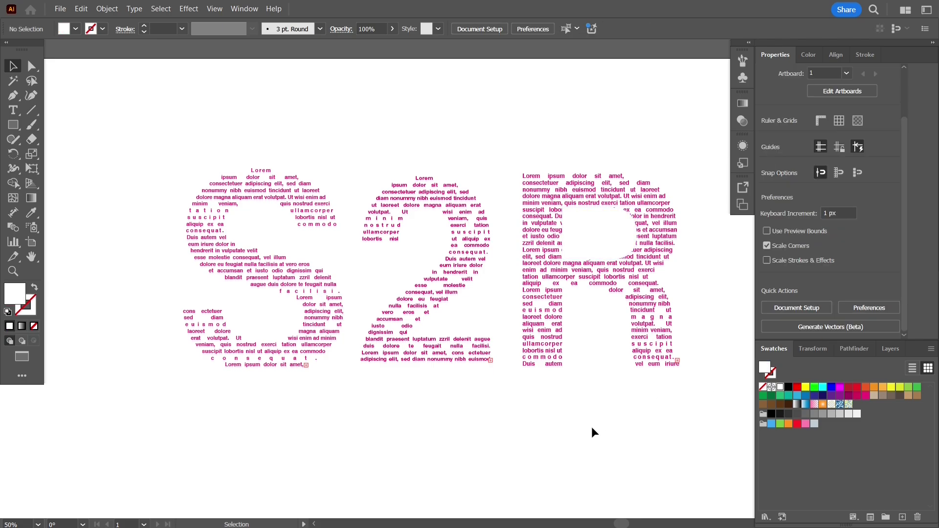
Delete the leftover placeholder text frame beside the artboard
scroll(591, 426, down, 1)
scroll(480, 349, down, 1)
click(11, 414)
key(Delete)
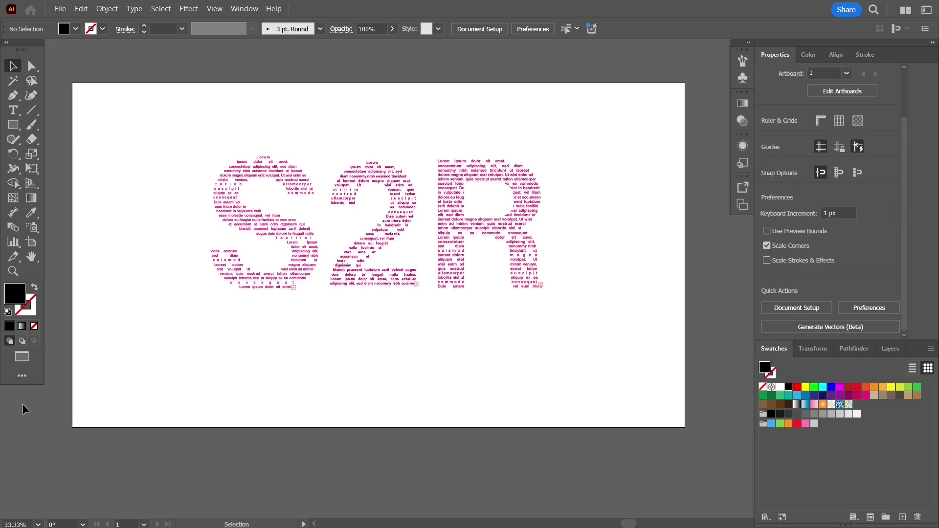
Group all the S2R text shapes with the R's counter and move the group down about 50 px
drag(173, 129, 588, 325)
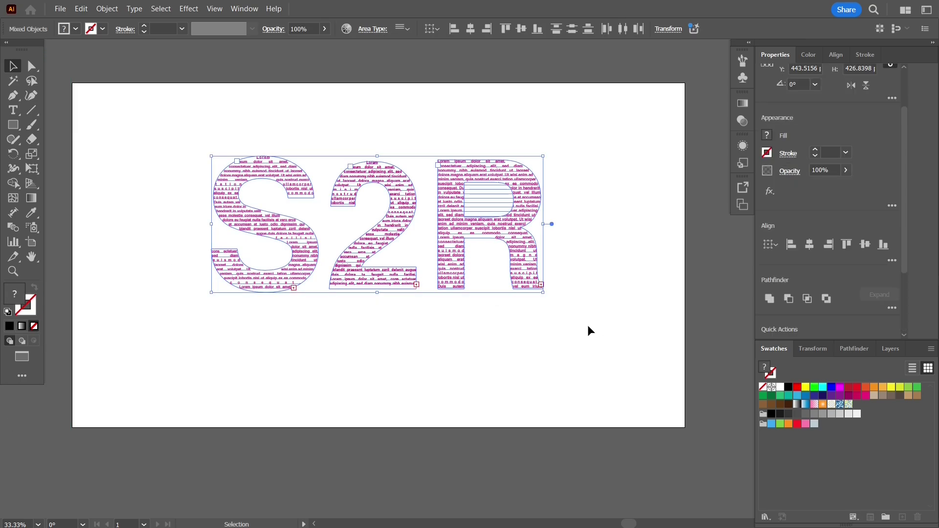
key(ctrl+g)
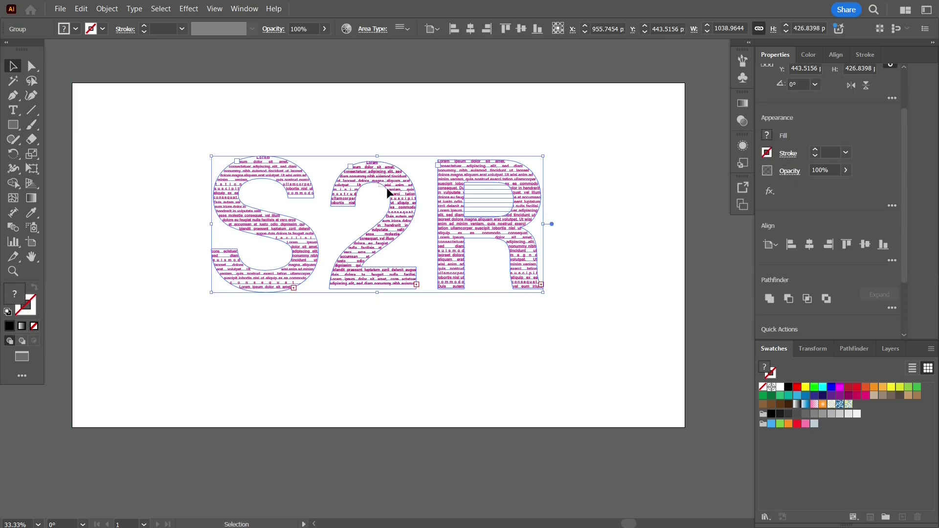
click(418, 325)
mouse_move(391, 194)
mouse_down()
mouse_move(409, 220)
mouse_move(386, 201)
mouse_up()
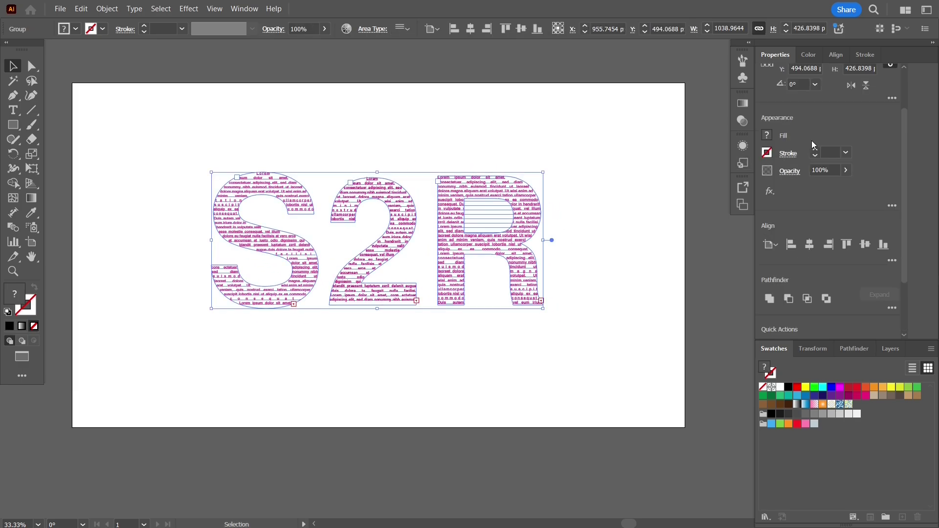
Centre the lettering group on the artboard both ways and scale it up proportionally from its centre to about two thirds of the artboard's width
click(836, 55)
click(788, 89)
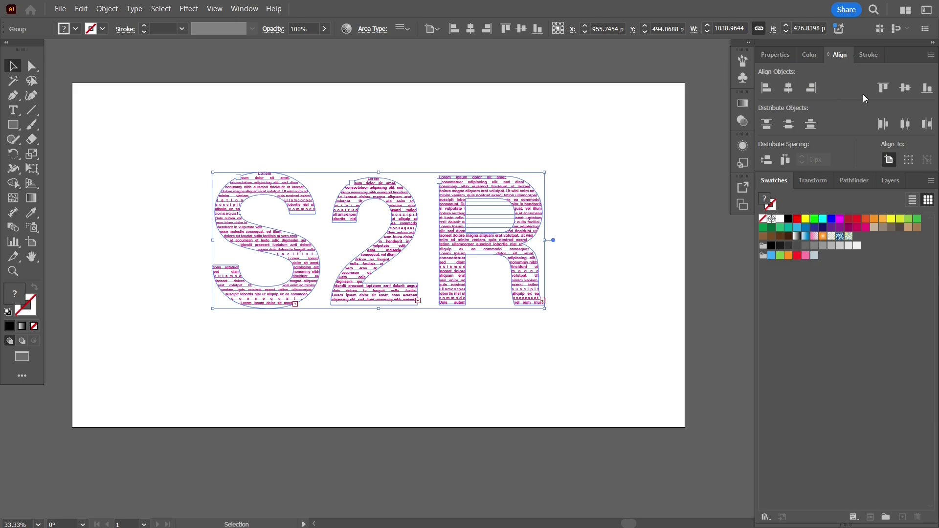
click(905, 89)
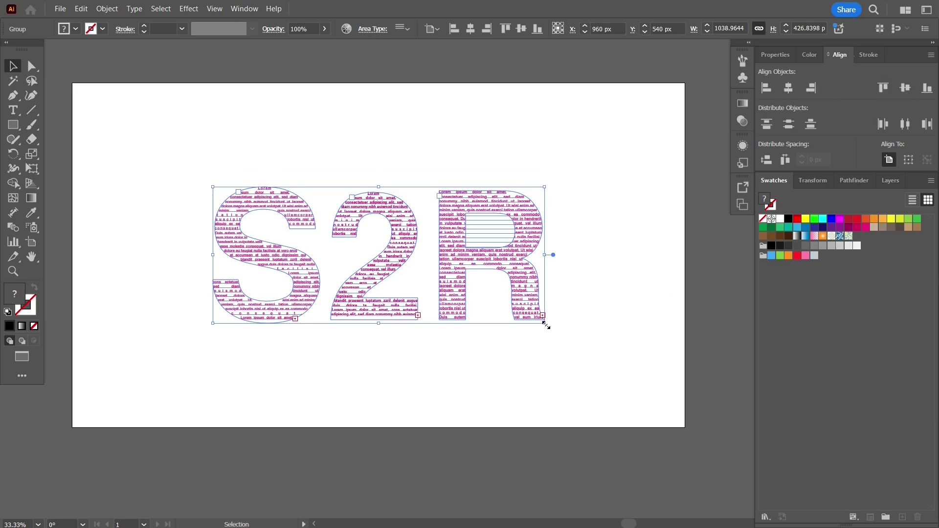
drag(547, 325, 582, 346)
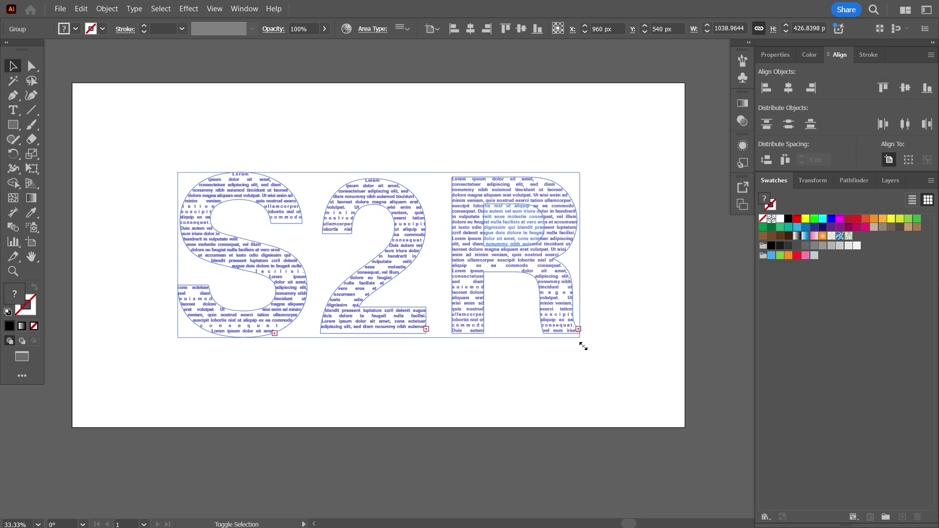
click(583, 425)
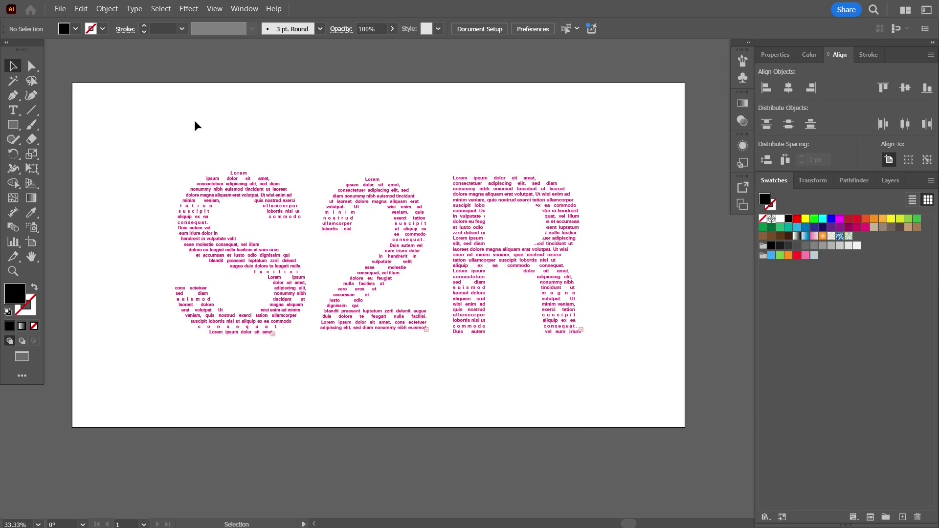
Draw a rectangle covering the whole artboard, fill it with yellow and send it behind the lettering
click(14, 126)
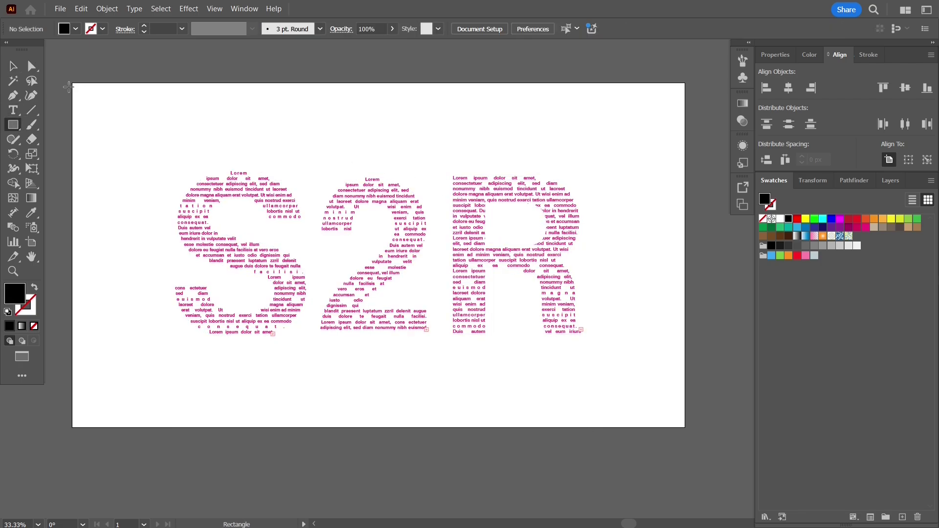
mouse_move(73, 83)
mouse_down()
mouse_move(675, 404)
mouse_move(685, 427)
mouse_up()
click(900, 219)
click(892, 220)
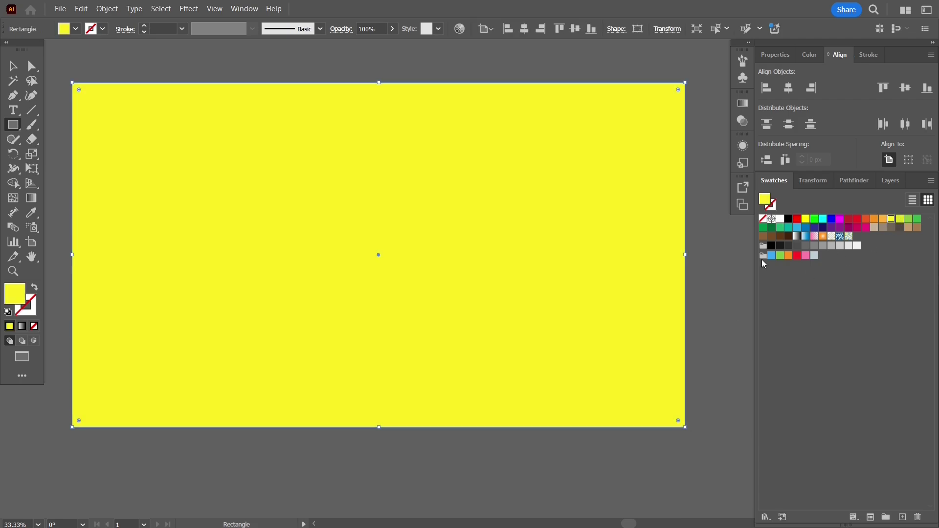
key(ctrl+shift+[)
Ungroup the lettering and fill the R's inner counter with the same yellow as the background
click(13, 67)
click(529, 222)
right_click(515, 200)
click(553, 338)
click(499, 218)
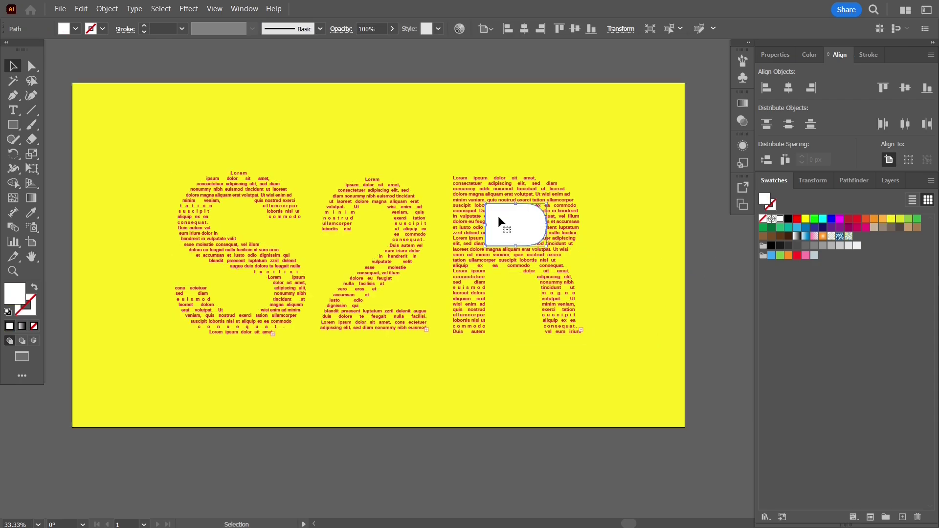
click(892, 220)
click(725, 105)
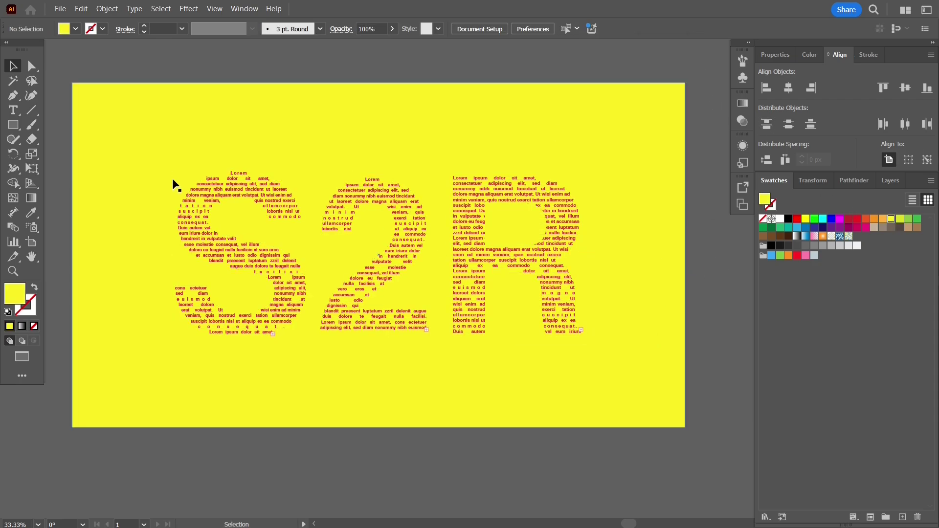
Lock the yellow background and scale all the lettering up proportionally from its centre to about five sixths of the artboard's width
click(149, 133)
key(ctrl+2)
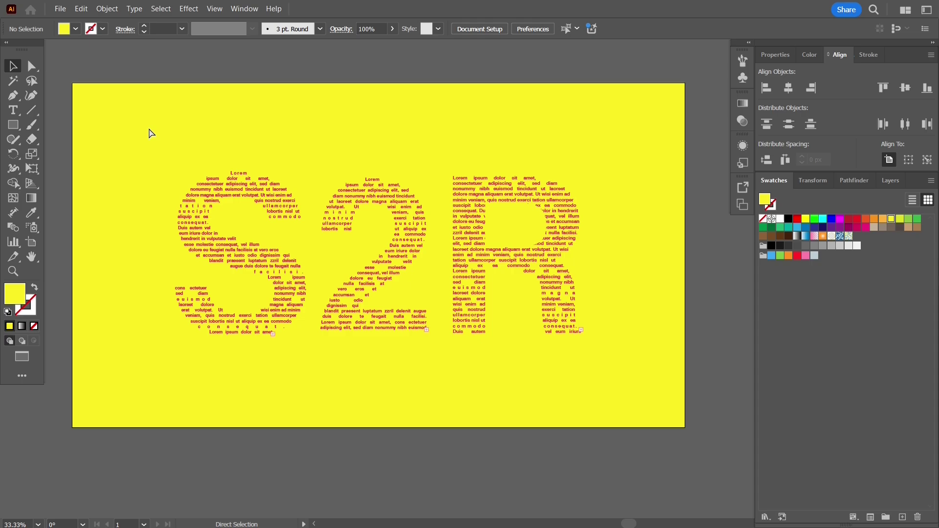
scroll(148, 128, up, 1)
drag(147, 163, 621, 386)
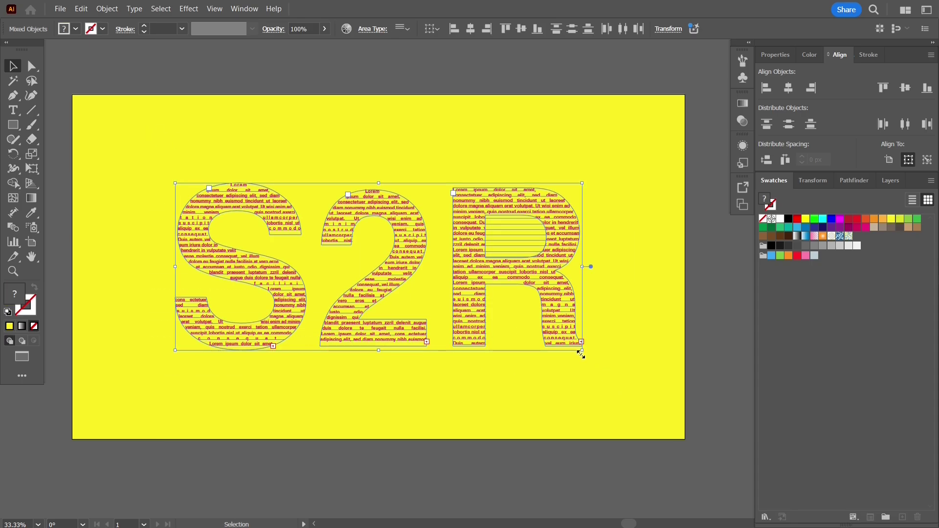
drag(582, 350, 632, 384)
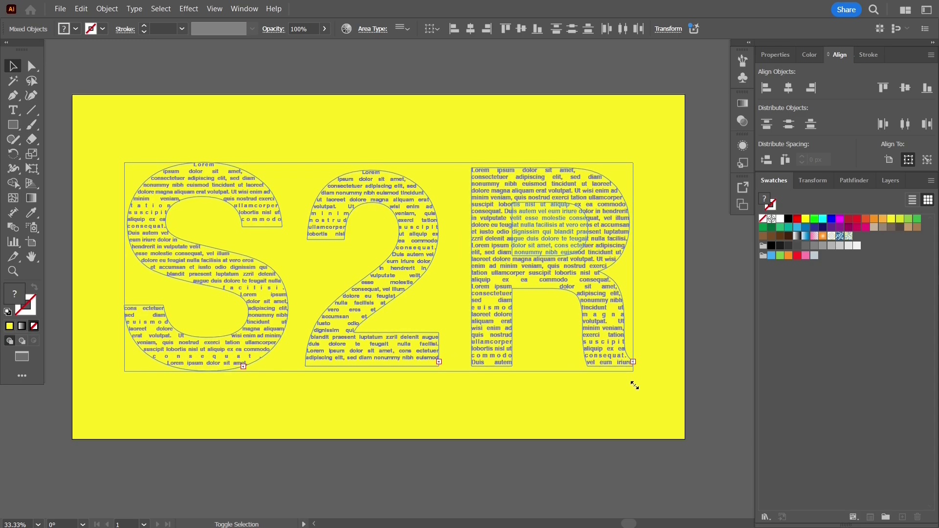
click(591, 476)
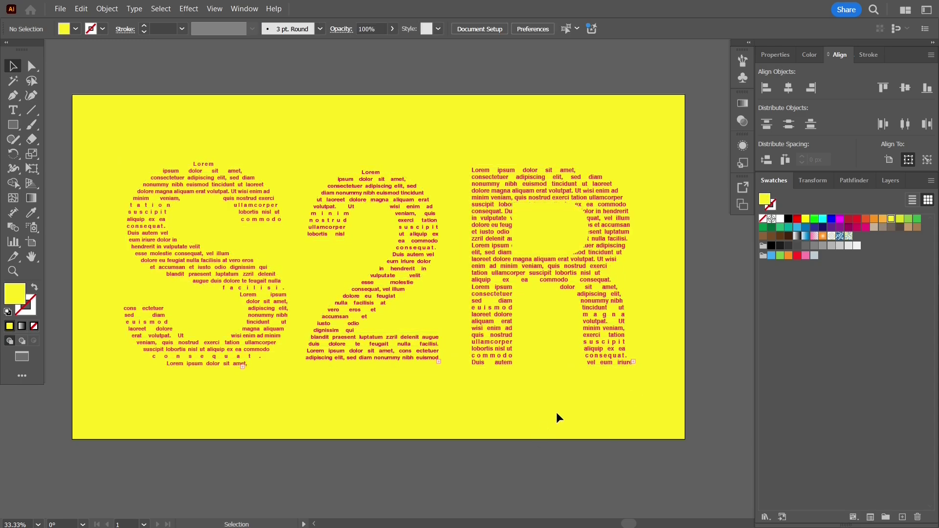
Fill the S, 2 and R text shapes and the R's counter with the dark magenta swatch
click(253, 189)
shift+click(384, 194)
shift+click(531, 198)
shift+click(542, 207)
click(797, 218)
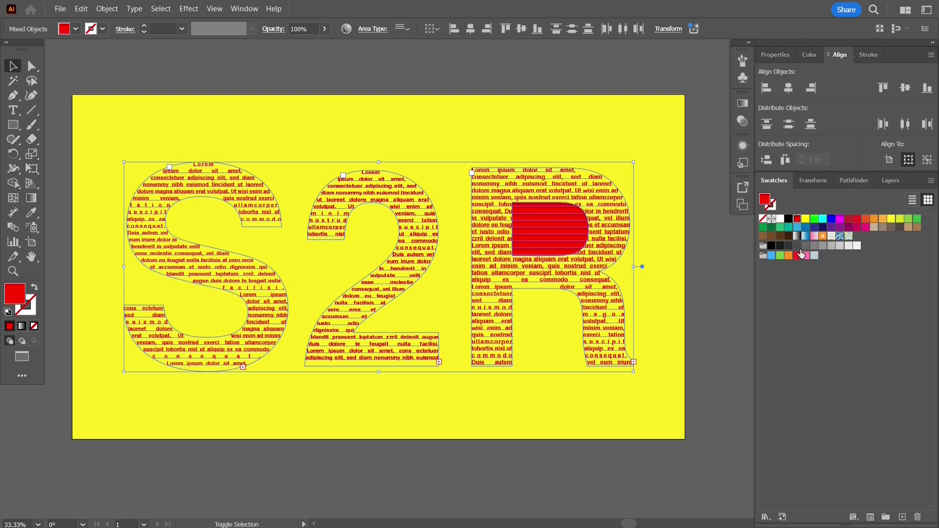
click(848, 228)
click(698, 64)
Restore the yellow fill of the R's counter to match the background
click(544, 221)
click(891, 219)
click(706, 63)
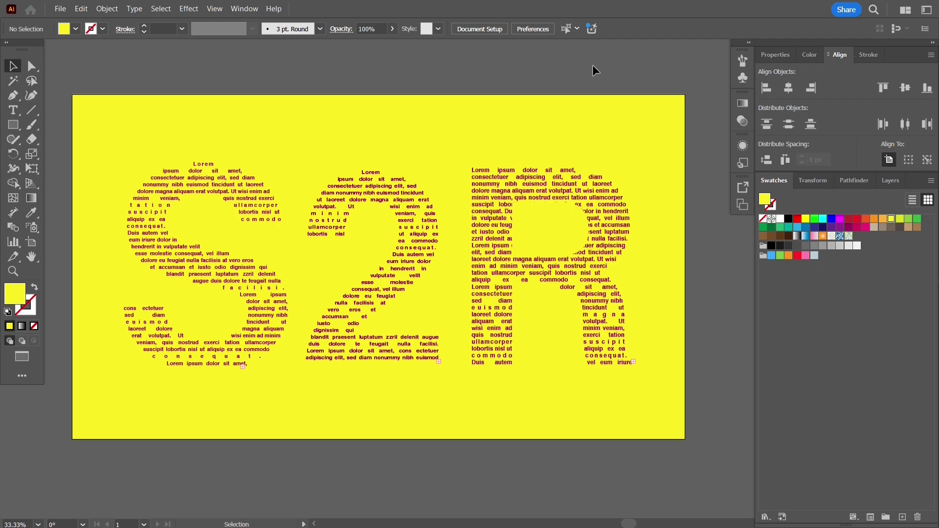
Nudge the S text shape about 35 px to the right, closer to the 2
click(501, 227)
click(249, 207)
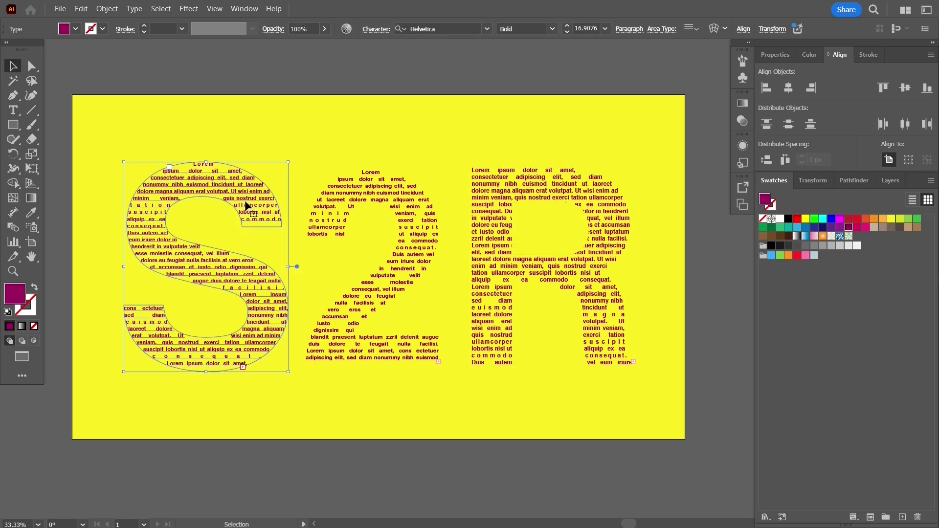
key(Right)
key(Right)
key(Right)
key(Right)
key(Right)
key(Right)
key(Right)
key(Right)
key(Right)
key(Right)
key(Right)
key(Right)
key(Right)
key(Right)
key(Right)
key(Right)
key(Right)
key(Right)
key(Right)
key(Right)
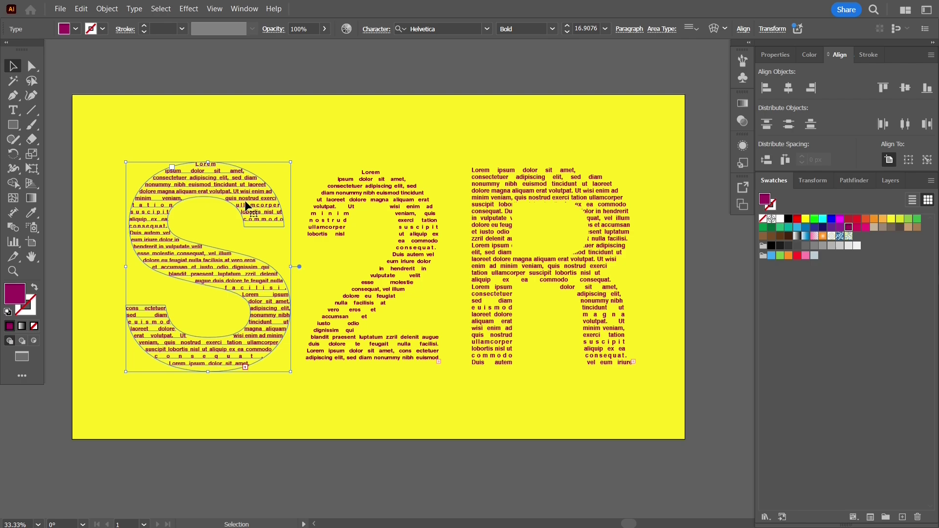
Group the R text shape with its counter and nudge the group about 90 px to the left, close to the 2
click(502, 226)
shift+click(540, 223)
key(ctrl+g)
key(Left)
key(Left)
key(Left)
key(Left)
key(Left)
key(Left)
key(Left)
key(Left)
key(Left)
key(Left)
key(Left)
key(Left)
key(Left)
key(Left)
key(Left)
key(Left)
key(Left)
key(Left)
key(Left)
key(Left)
key(Left)
key(Left)
key(Left)
key(Left)
key(Left)
key(Left)
key(Left)
key(Left)
key(Left)
key(Left)
key(Left)
key(Left)
key(Left)
key(Left)
key(Left)
key(Left)
key(Left)
key(Left)
key(Left)
key(Left)
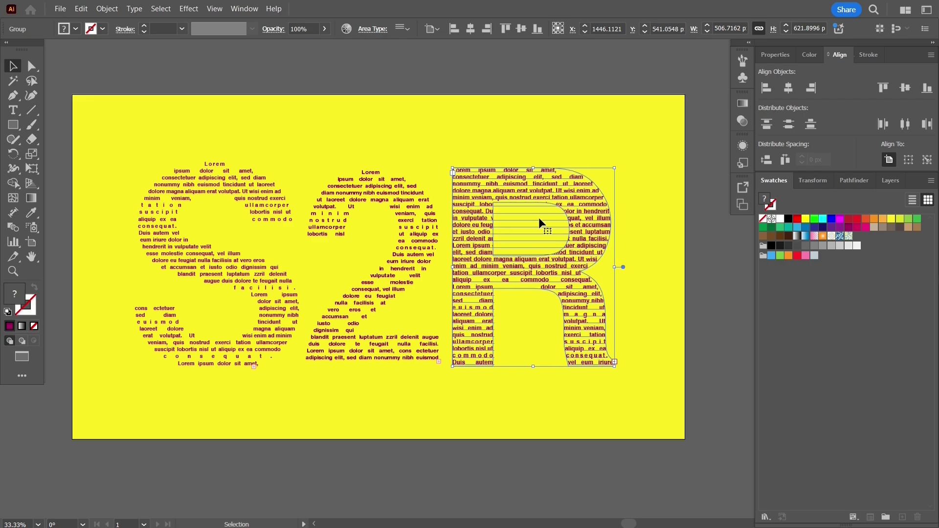
Nudge the S another 25 px or so to the right to tighten its gap to the 2
click(189, 194)
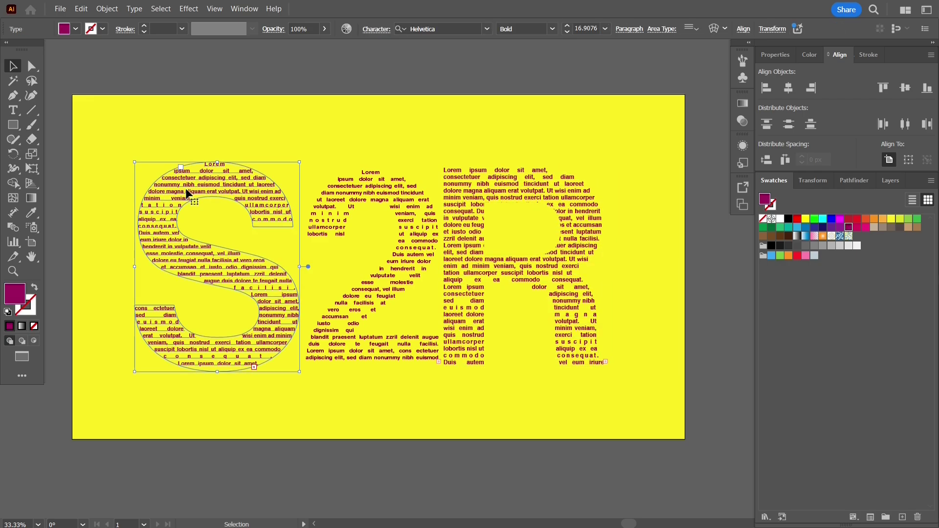
key(Right)
key(Right)
key(Right)
key(Right)
key(Right)
key(Right)
key(Right)
key(Right)
key(Right)
key(Right)
key(Right)
key(Right)
key(Right)
key(Right)
key(Right)
key(Right)
key(Right)
key(Right)
key(Right)
key(Right)
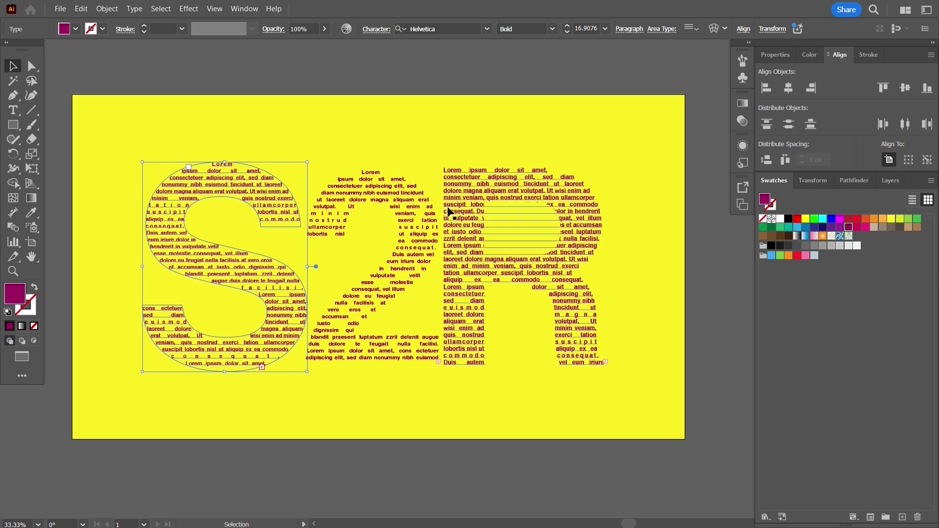